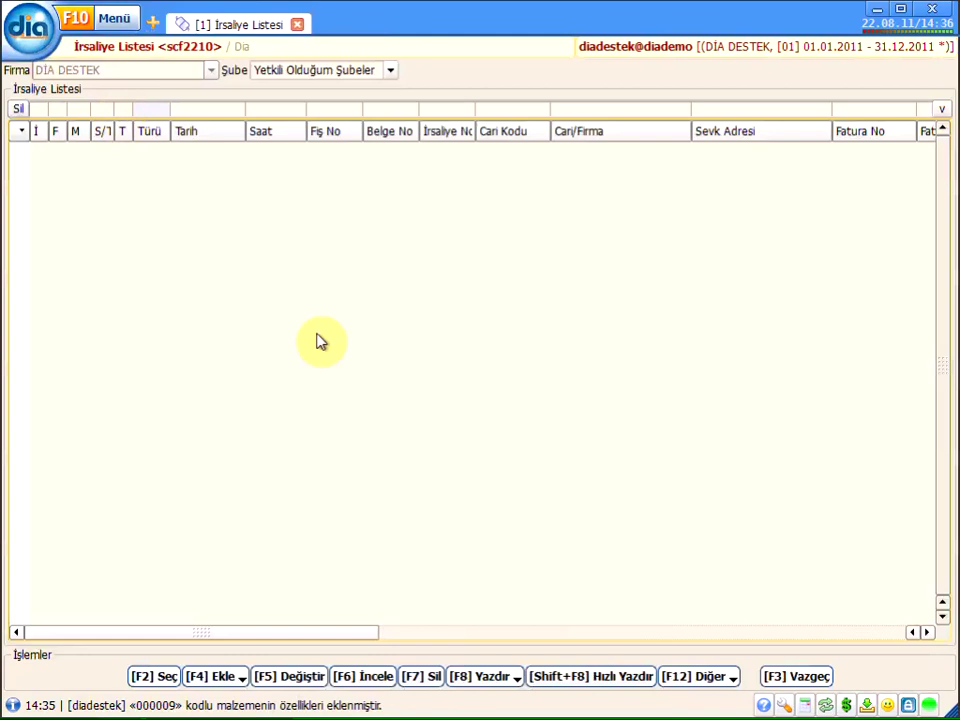
- Create a new purchase delivery note of type Mal Alım (1)
{"action": "left_click", "coordinate": [212, 679]}
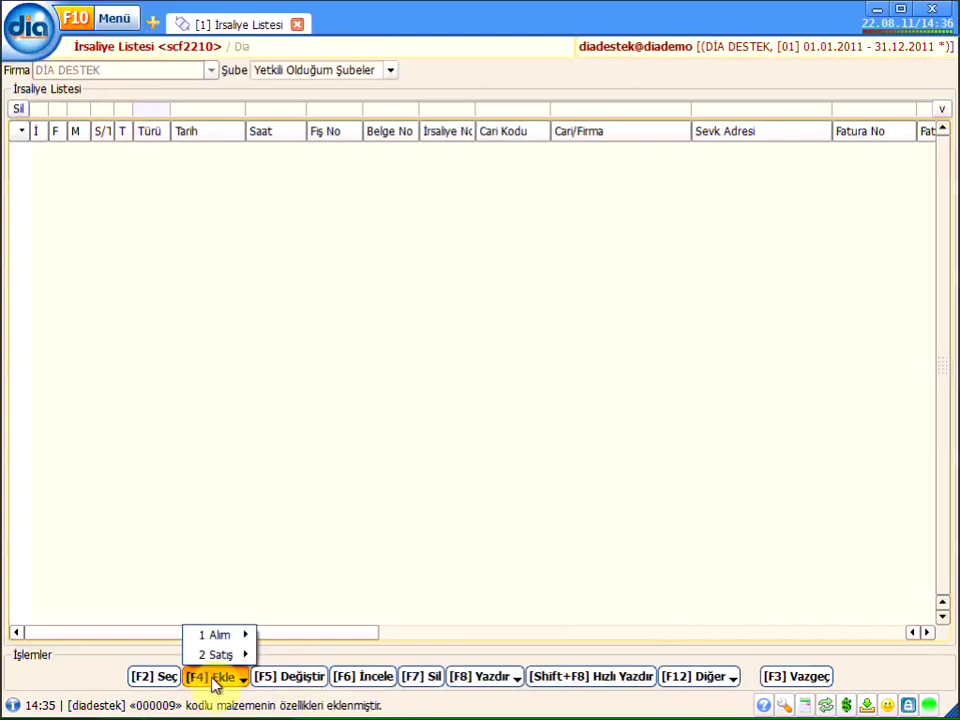
{"action": "mouse_move", "coordinate": [229, 637]}
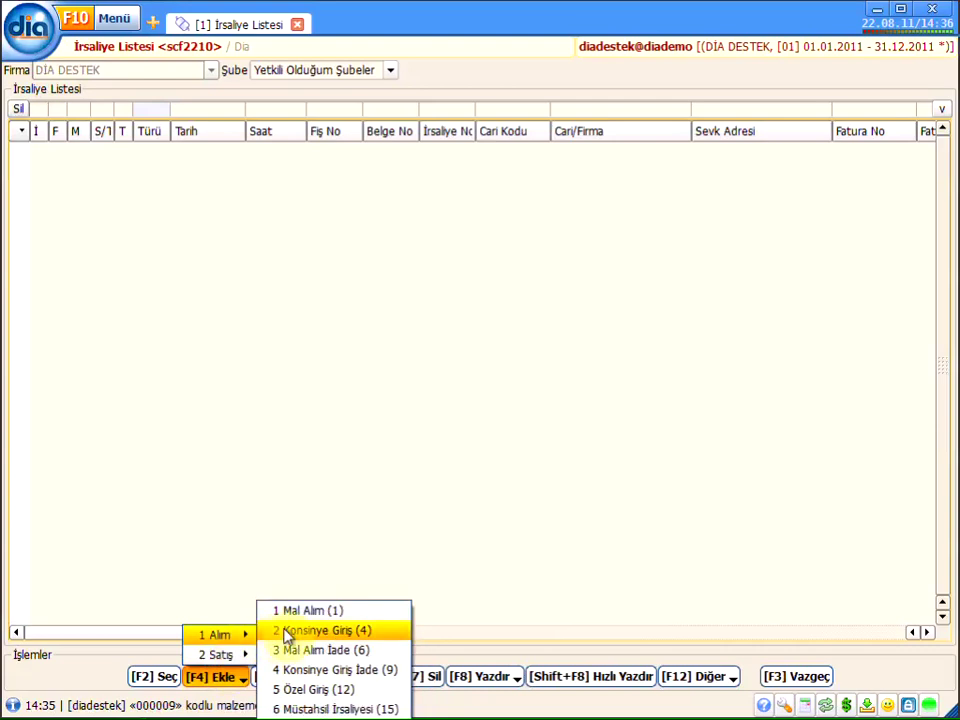
{"action": "left_click", "coordinate": [311, 614]}
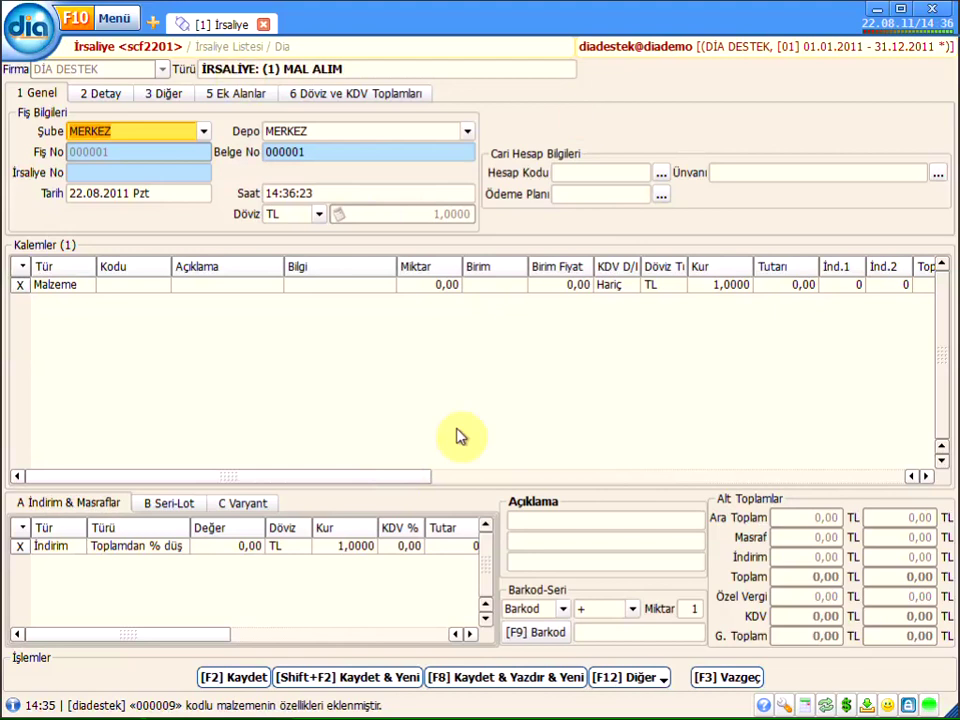
- Keep MERKEZ as the branch and select MERKEZ as the warehouse for the delivery note
{"action": "left_click", "coordinate": [205, 133]}
{"action": "left_click", "coordinate": [206, 133]}
{"action": "left_click", "coordinate": [466, 133]}
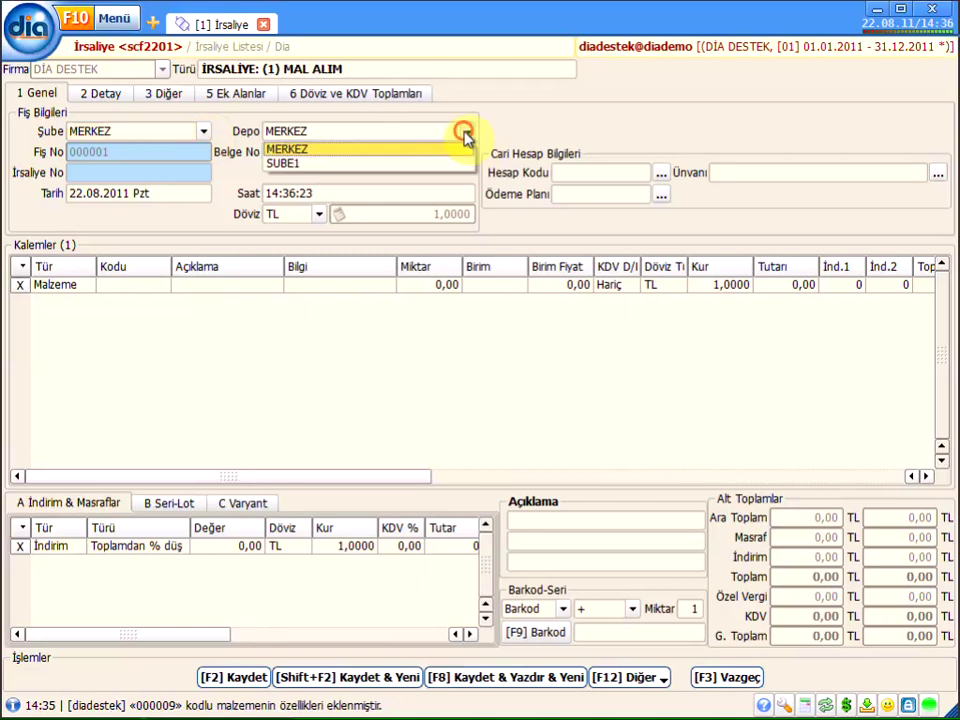
{"action": "left_click", "coordinate": [317, 150]}
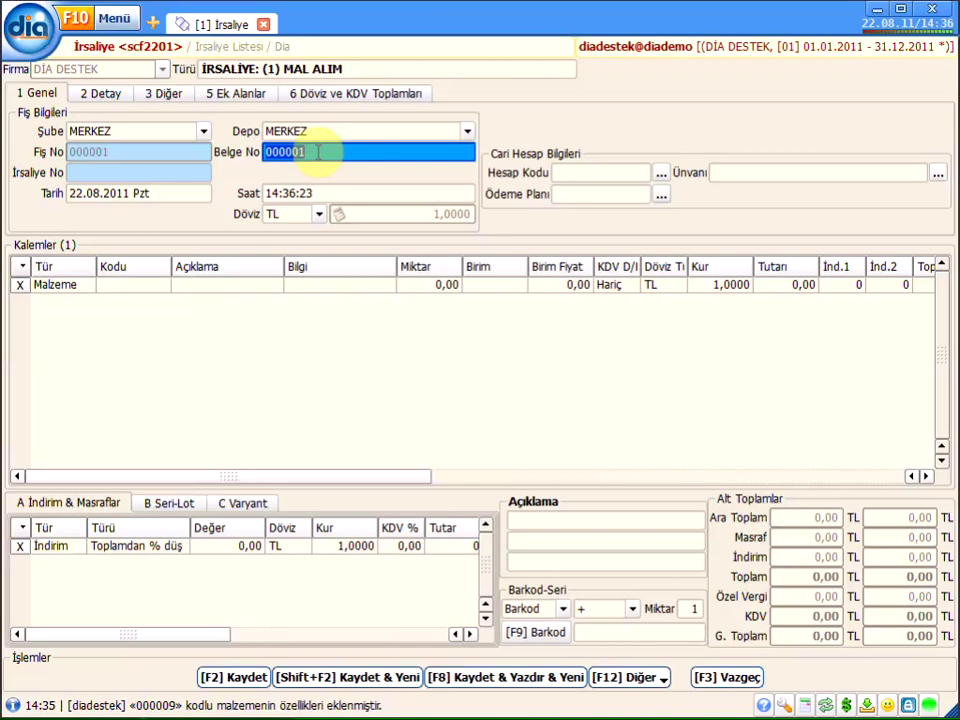
- Enter 124567 as the delivery note number (İrsaliye No) and set the date to 01.05.2011
{"action": "key", "text": "Tab"}
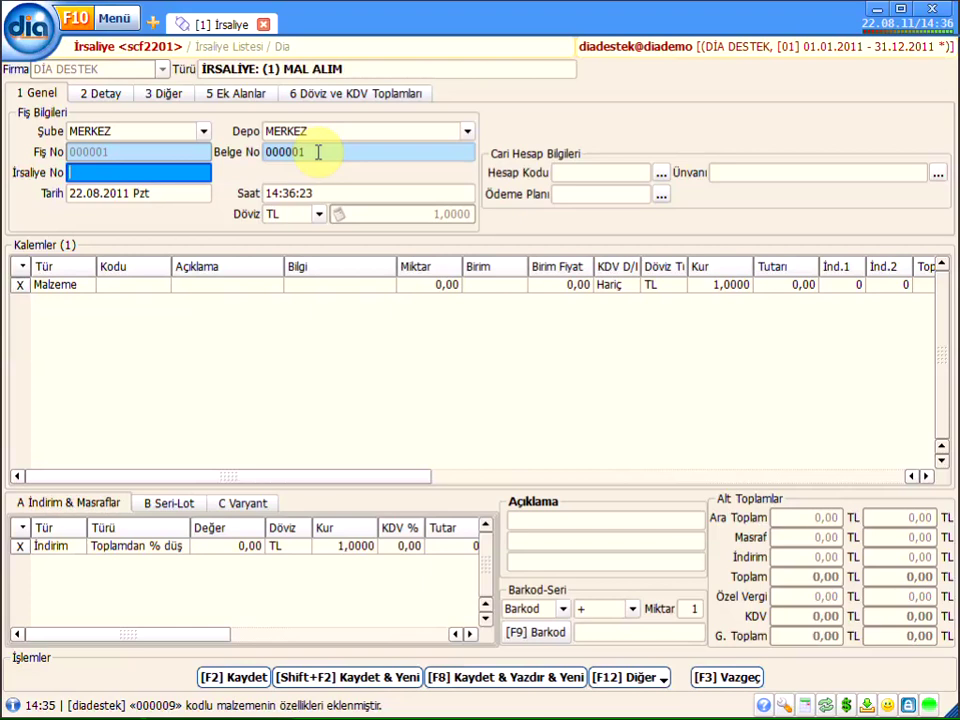
{"action": "type", "text": "124567"}
{"action": "key", "text": "Tab"}
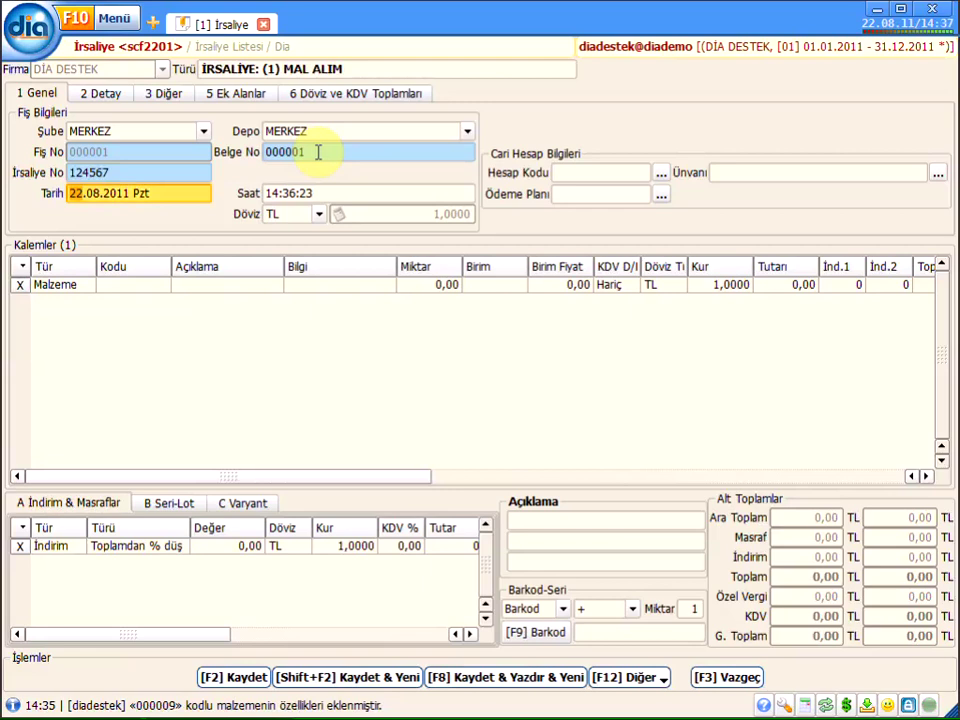
{"action": "type", "text": "01.05"}
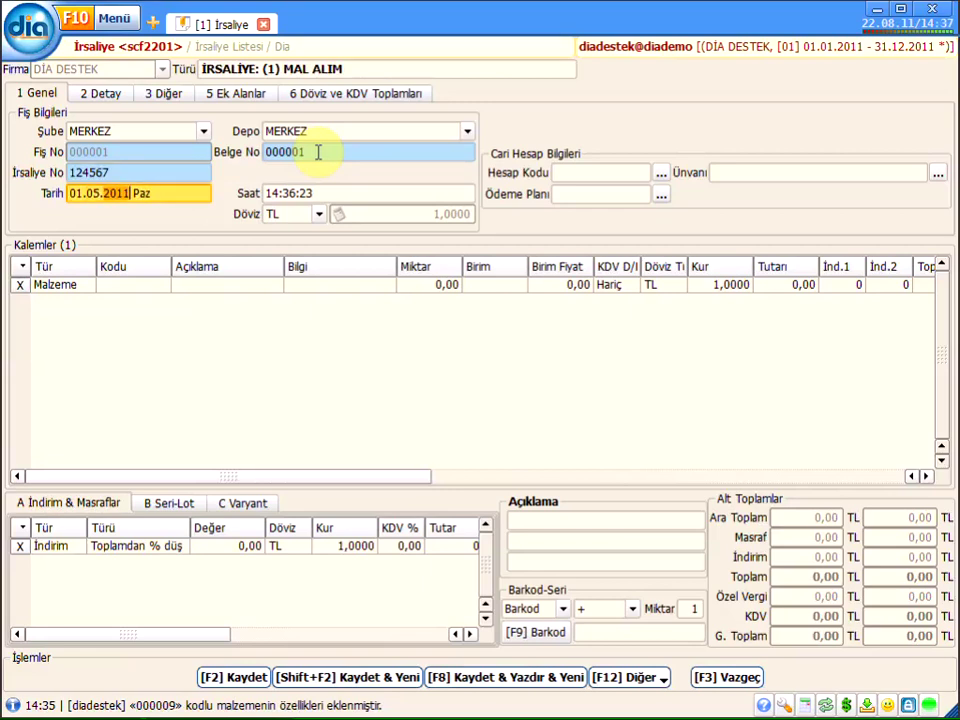
{"action": "key", "text": "Tab"}
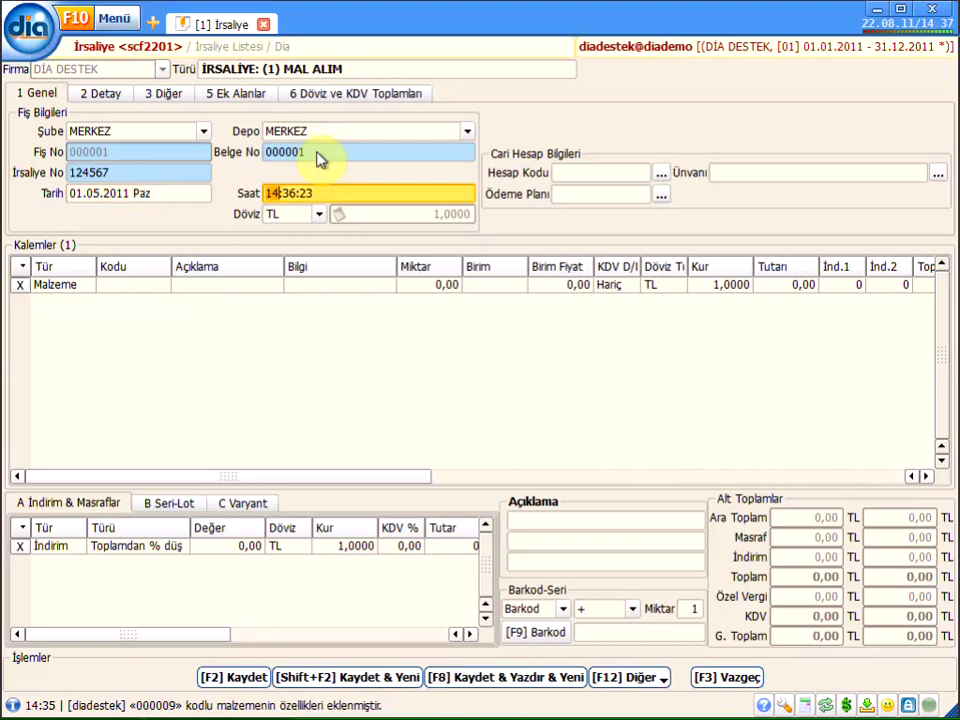
- Keep the document time and choose TL as the delivery note's currency
{"action": "key", "text": "Tab"}
{"action": "key", "text": "alt+Down"}
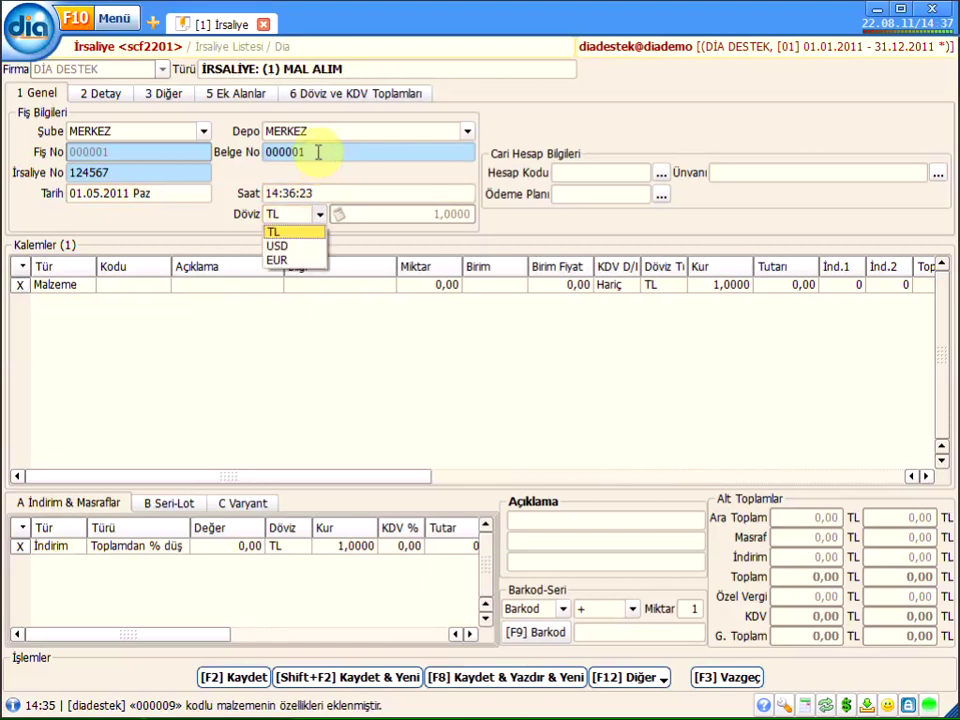
{"action": "key", "text": "Down"}
{"action": "key", "text": "Up"}
{"action": "key", "text": "Tab"}
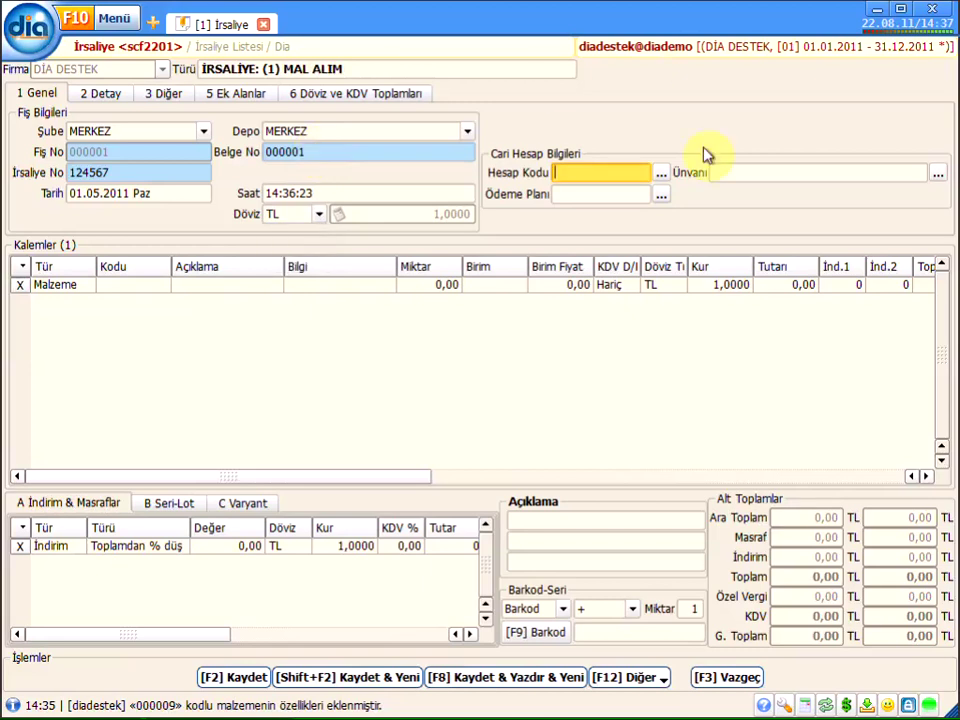
- Assign B FİRMASI from the current account list as the delivery note's supplier
{"action": "left_click", "coordinate": [937, 177]}
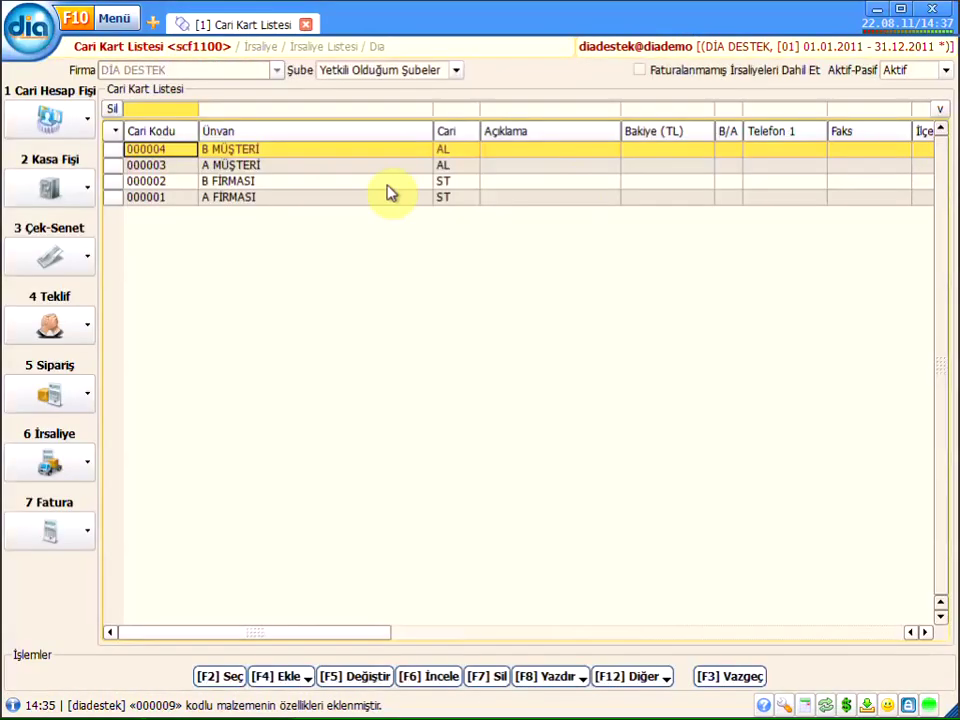
{"action": "left_click", "coordinate": [285, 182]}
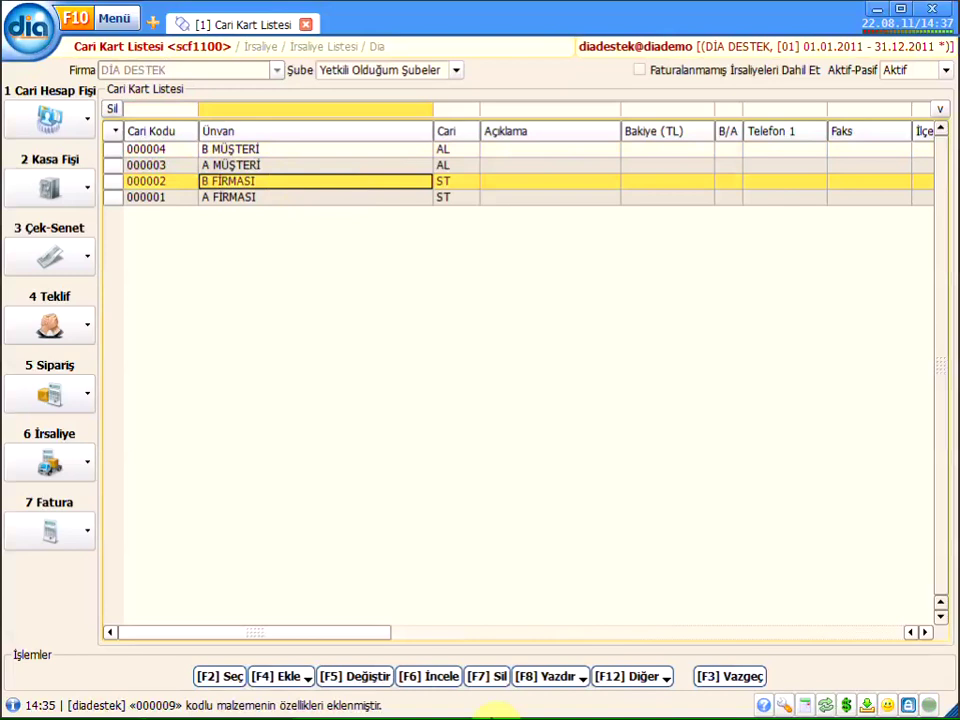
{"action": "left_click", "coordinate": [226, 680]}
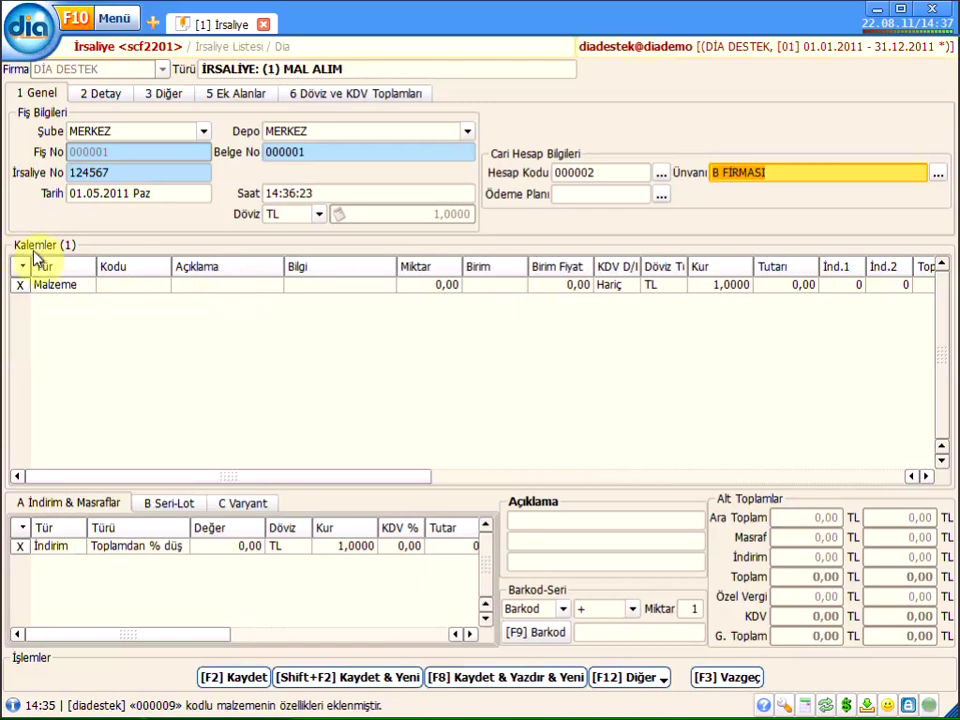
- Add the material KALEMTRAŞ from the stock list to the first item line
{"action": "left_click", "coordinate": [140, 289]}
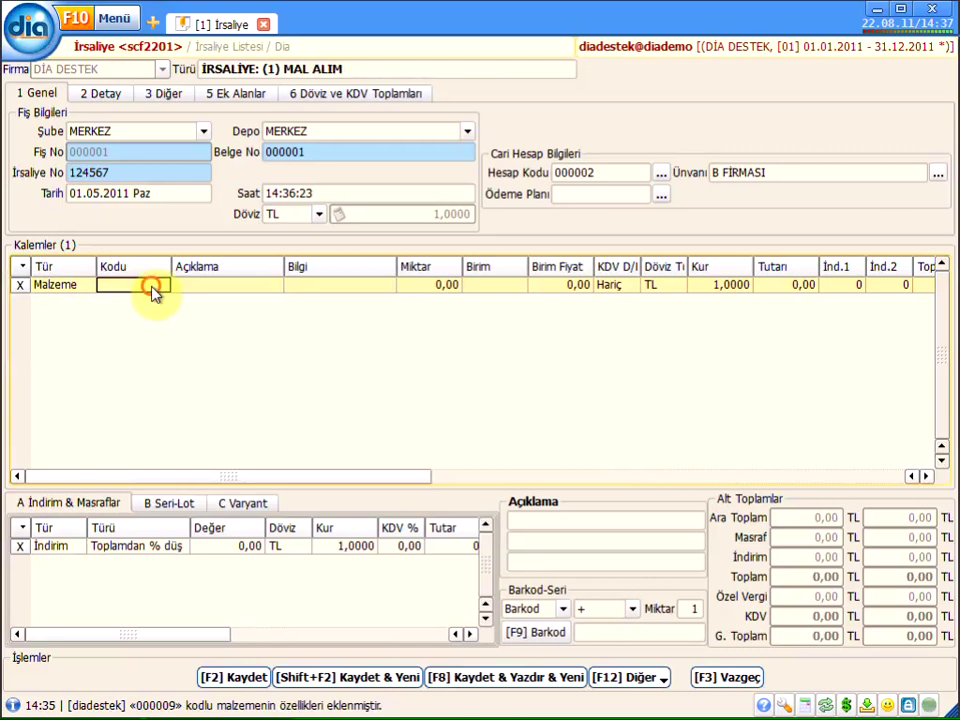
{"action": "left_click", "coordinate": [228, 291]}
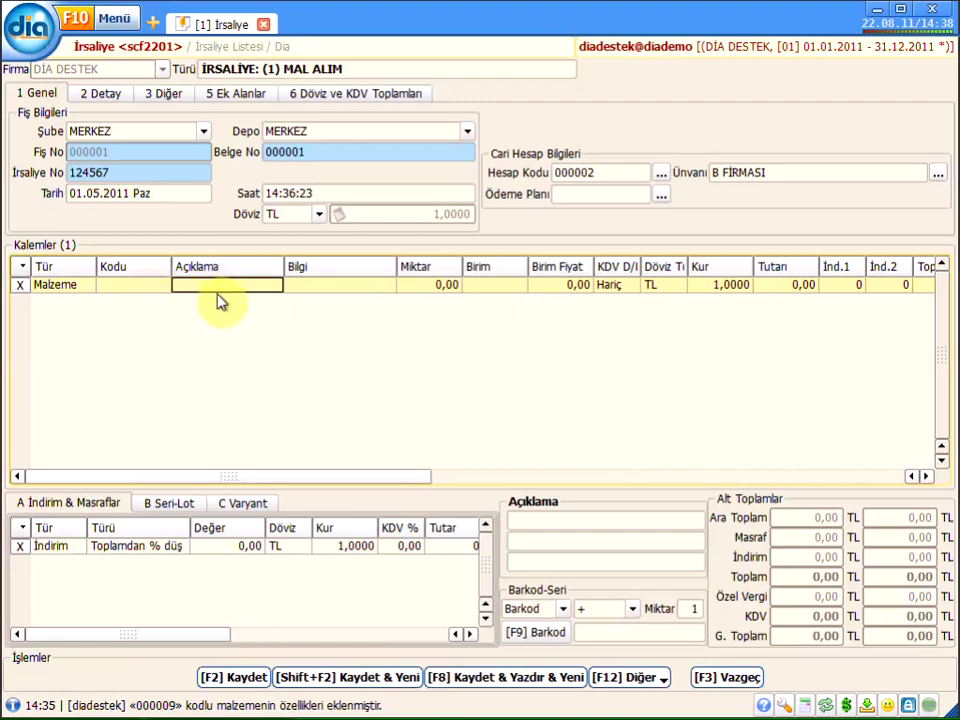
{"action": "left_click", "coordinate": [196, 289]}
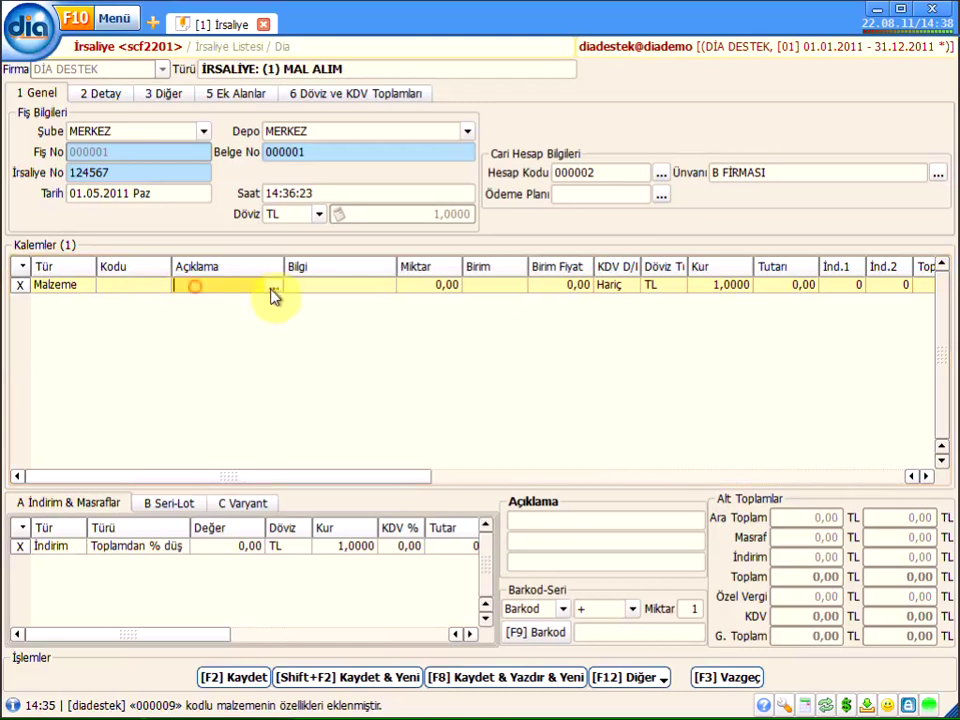
{"action": "left_click", "coordinate": [273, 293]}
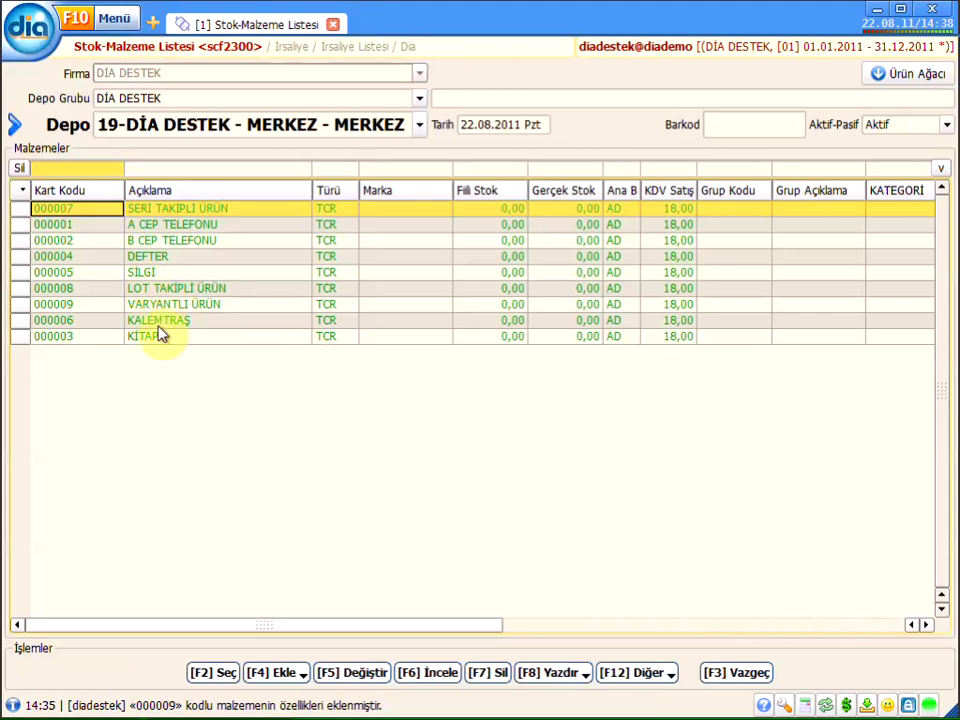
{"action": "left_click", "coordinate": [159, 321]}
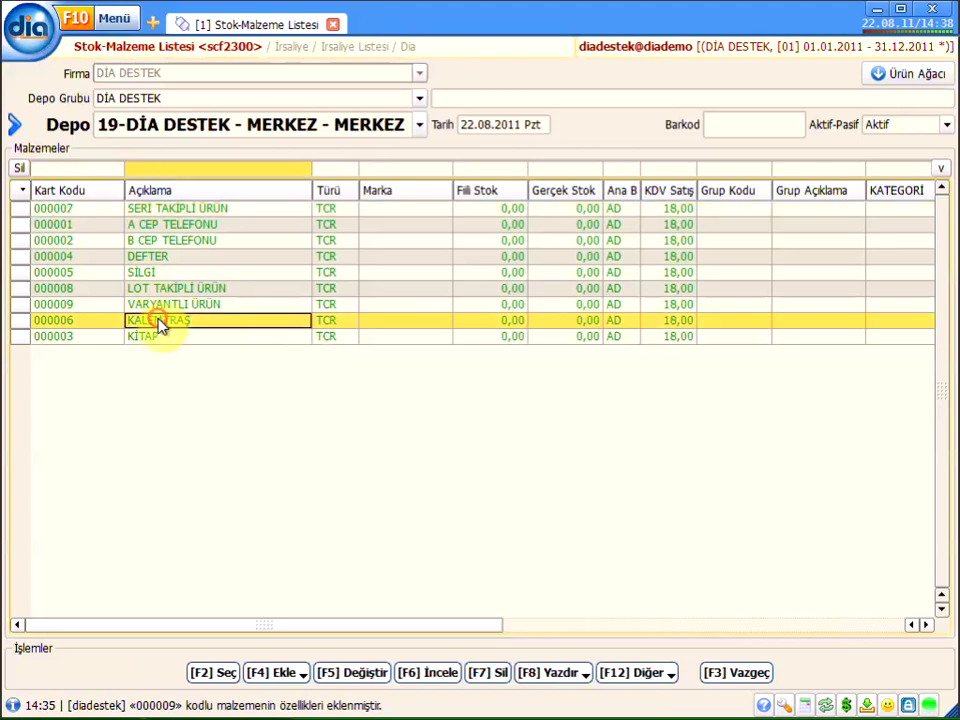
{"action": "left_click", "coordinate": [222, 676]}
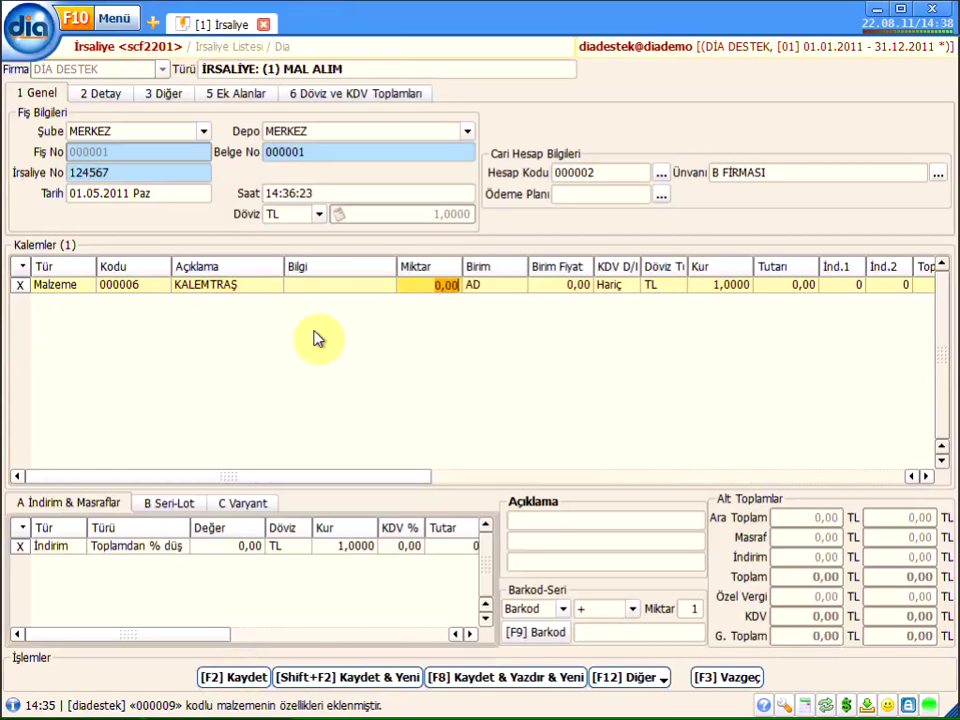
- Set the KALEMTRAŞ line to quantity 1, unit AD and unit price 12,50
{"action": "type", "text": "1"}
{"action": "key", "text": "Return"}
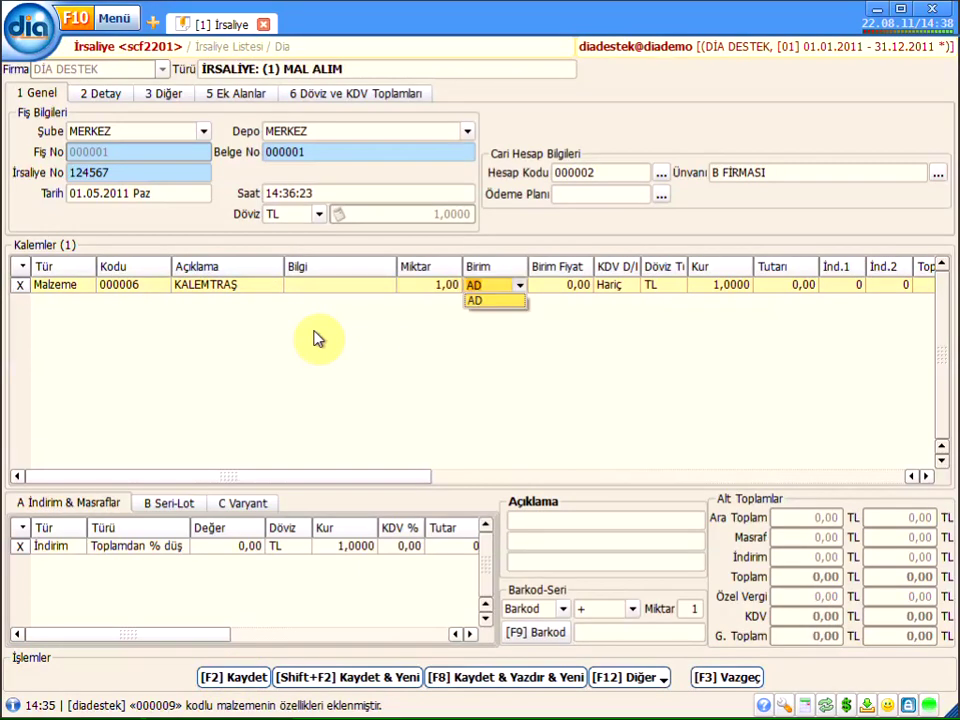
{"action": "key", "text": "Return"}
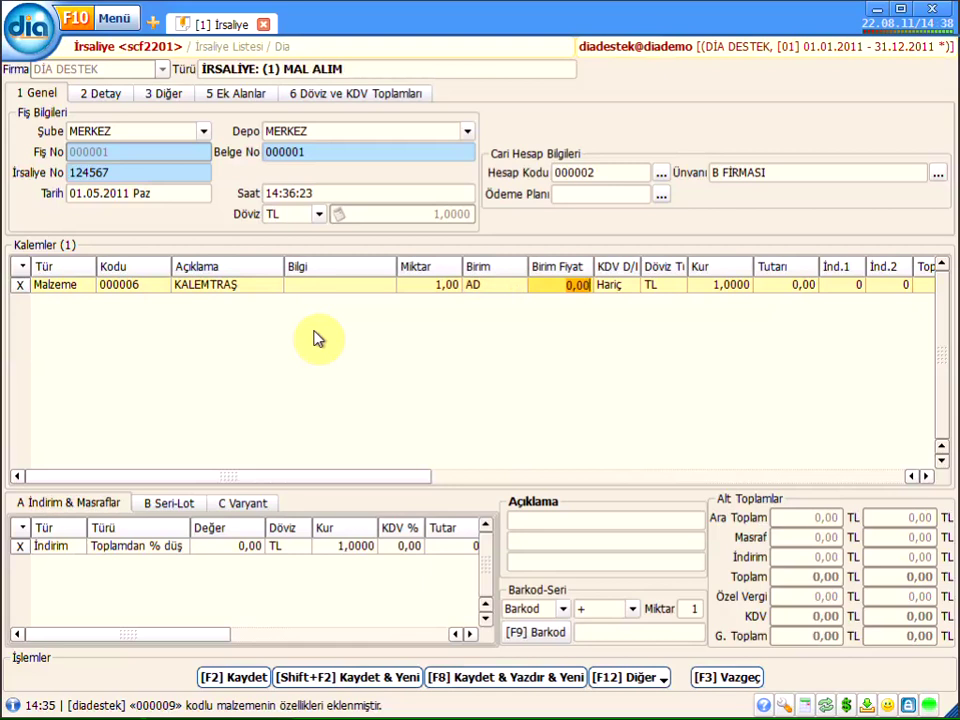
{"action": "type", "text": "12,5"}
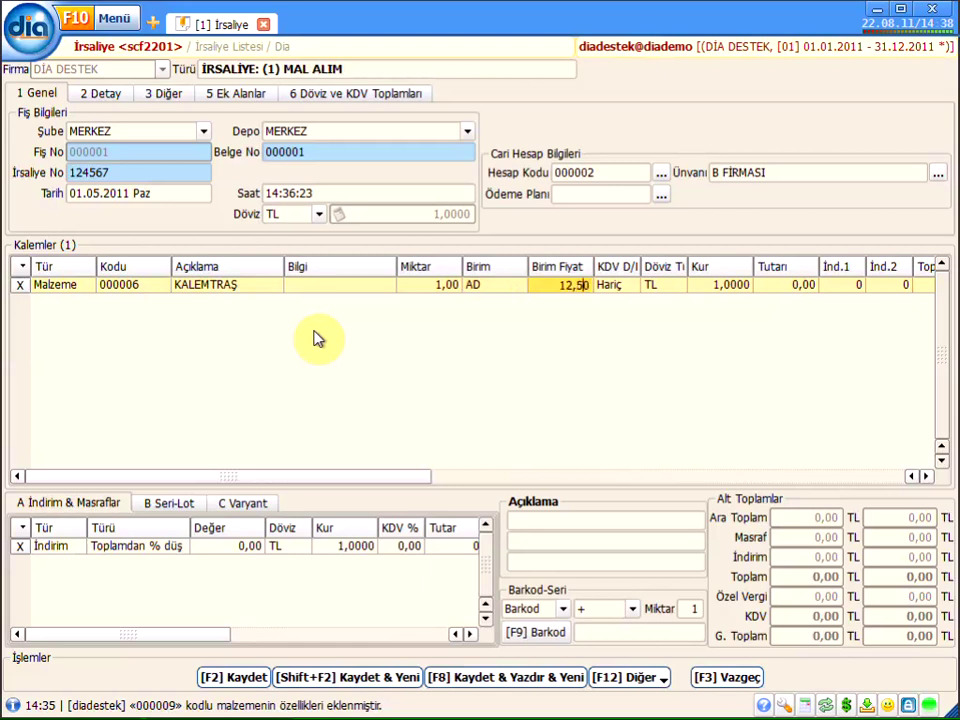
{"action": "key", "text": "Return"}
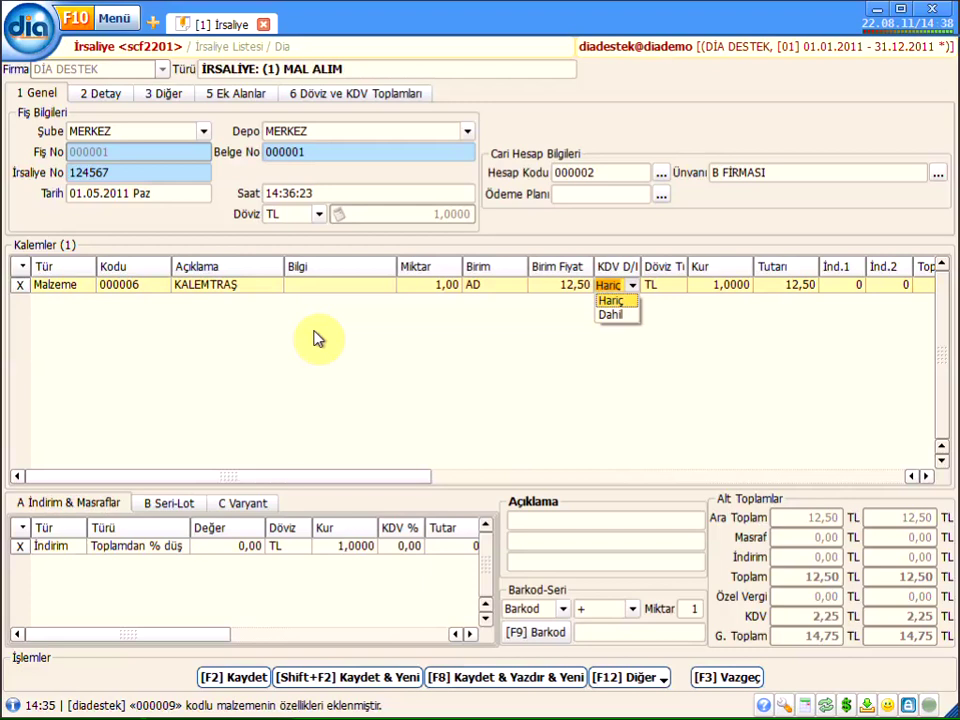
- Set the item line's VAT to Hariç (excluded) and its currency to TL
{"action": "key", "text": "Down"}
{"action": "key", "text": "Up"}
{"action": "key", "text": "Return"}
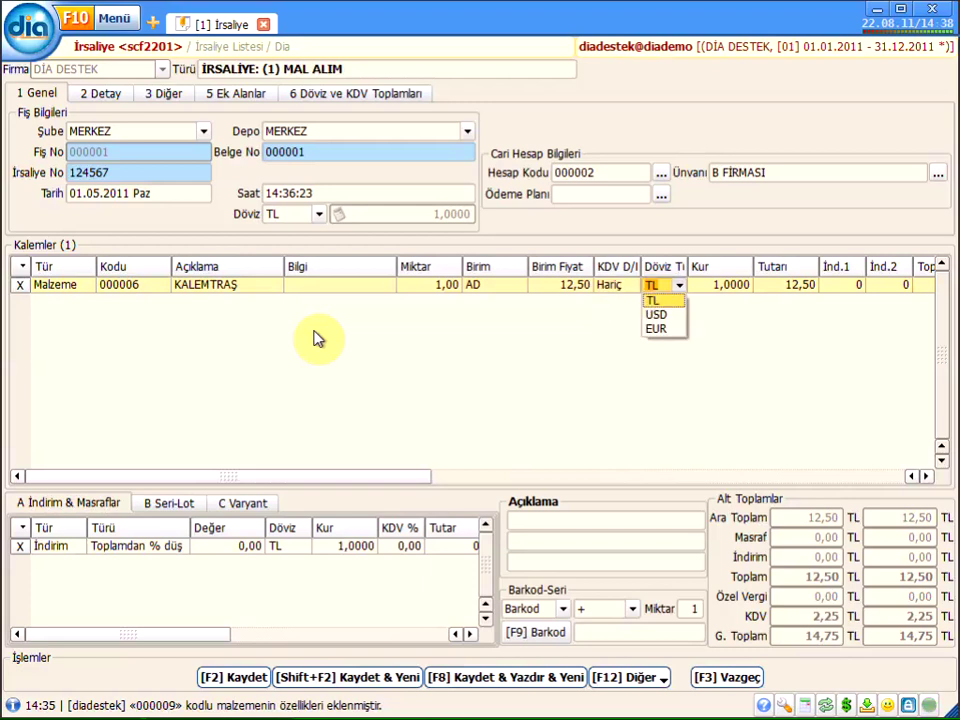
{"action": "key", "text": "Down"}
{"action": "key", "text": "Down"}
{"action": "key", "text": "Up"}
{"action": "key", "text": "Up"}
{"action": "key", "text": "Return"}
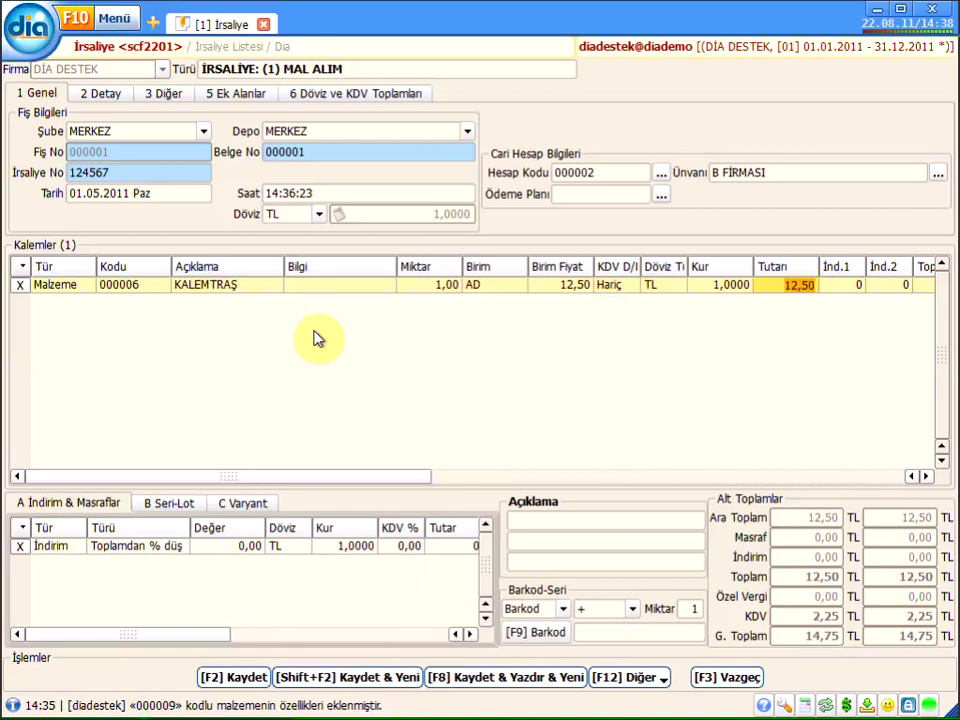
- Leave the line's amount and first discount as they are and set the second discount (İnd.2) to 1
{"action": "key", "text": "Return"}
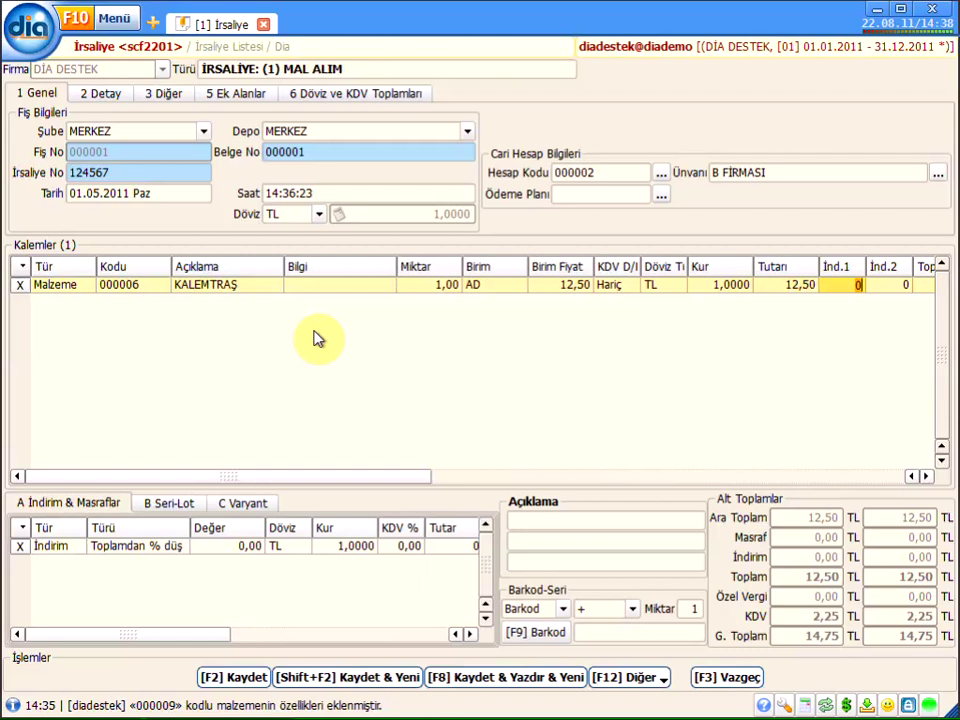
{"action": "key", "text": "Return"}
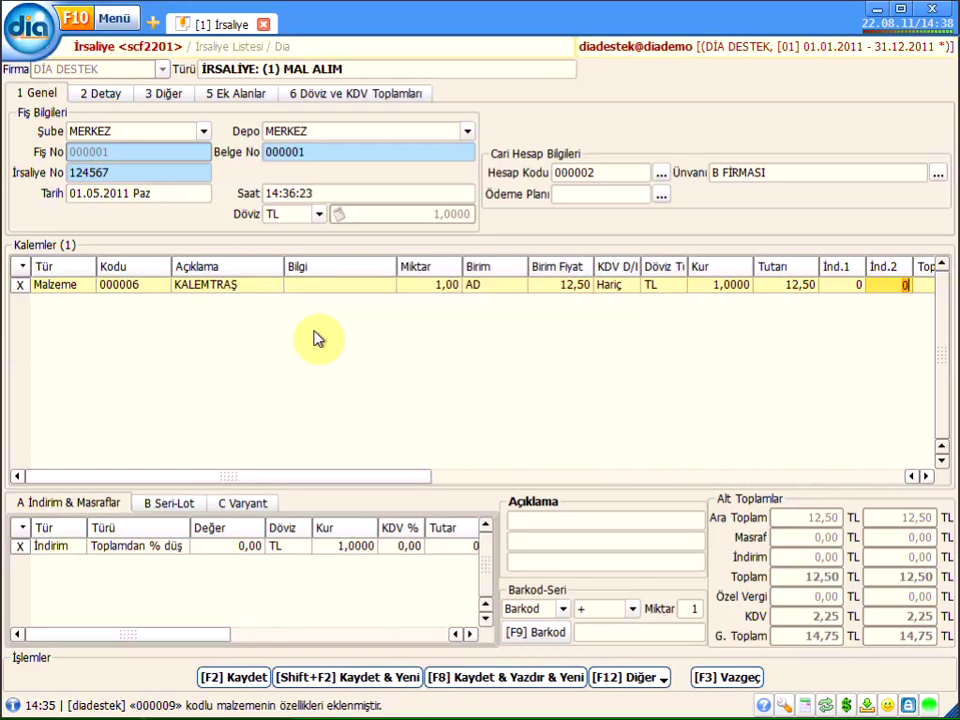
{"action": "type", "text": "1"}
{"action": "key", "text": "Return"}
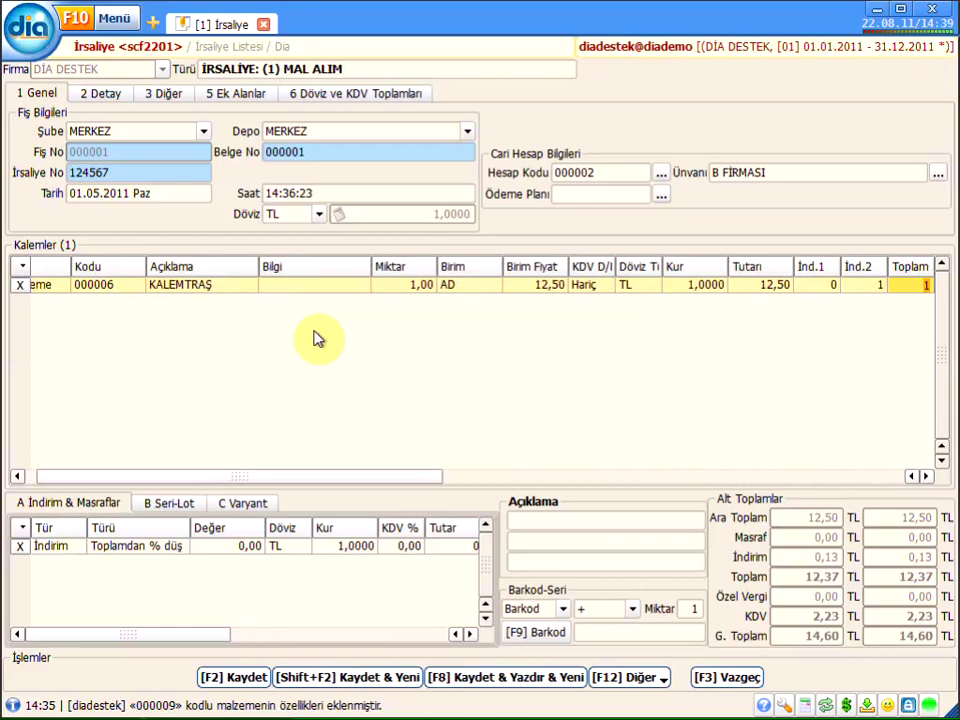
- Review the item line's remaining fields, from total discount through VAT, note, linked order and warehouses to Not 2
{"action": "key", "text": "Return"}
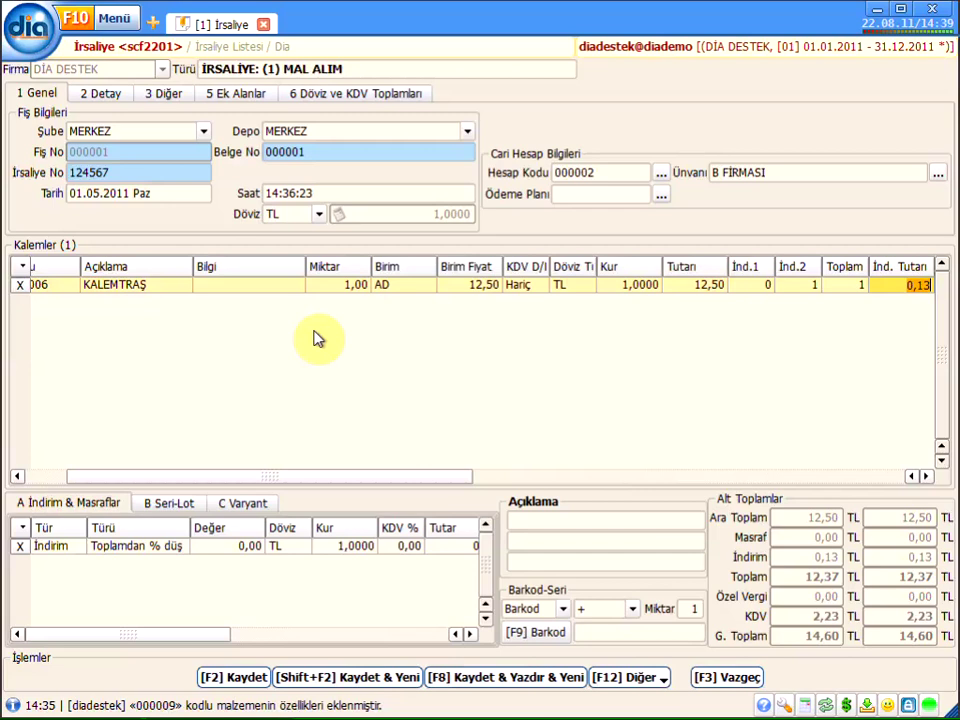
{"action": "key", "text": "Tab"}
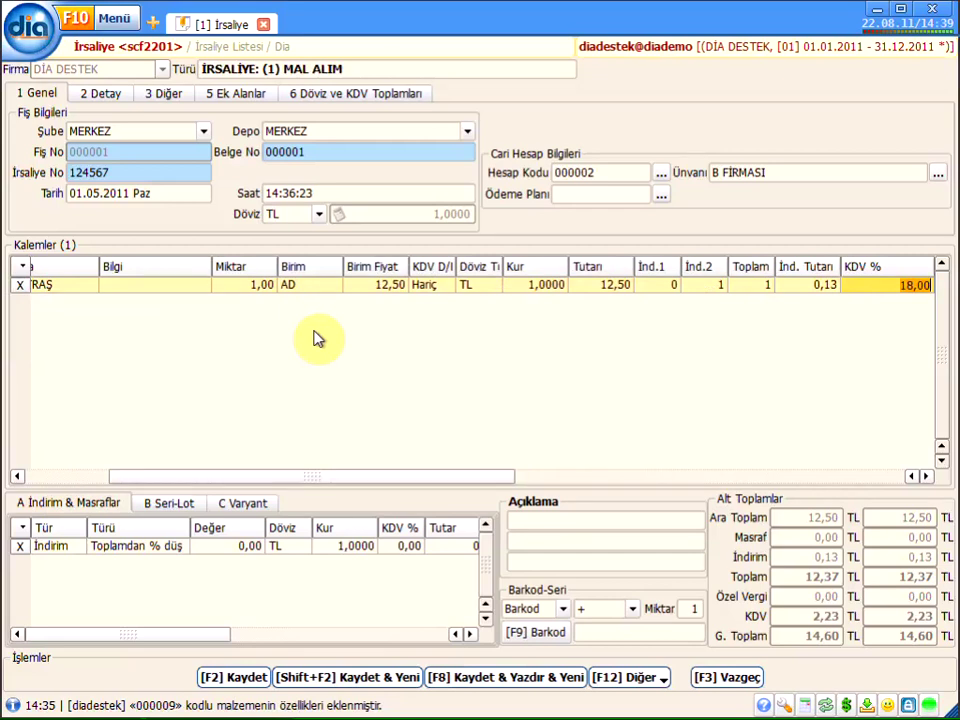
{"action": "key", "text": "Return"}
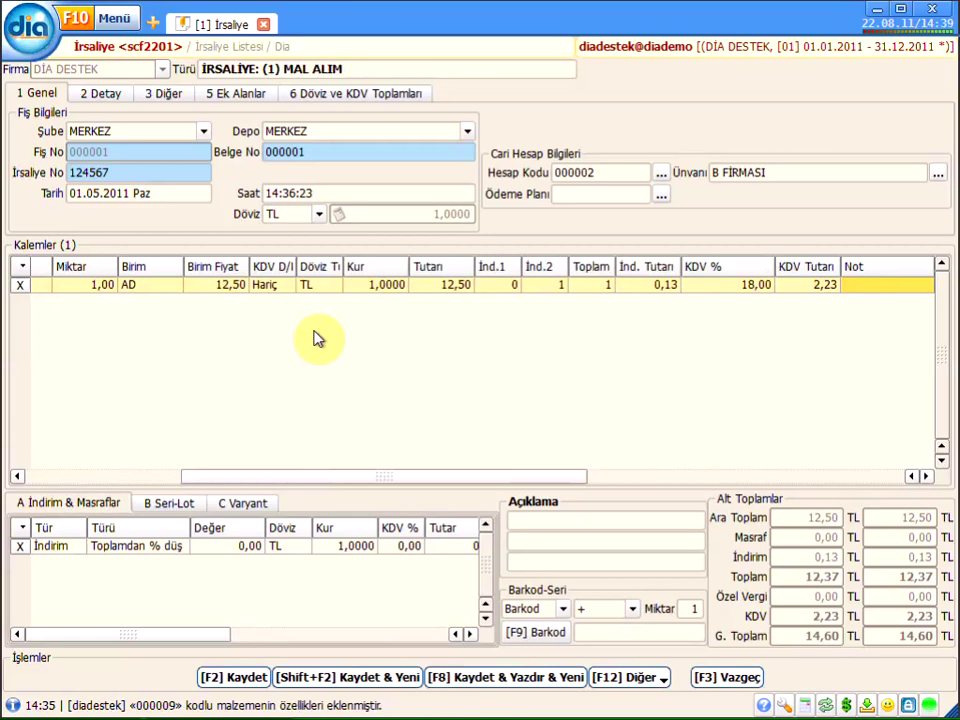
{"action": "key", "text": "Return"}
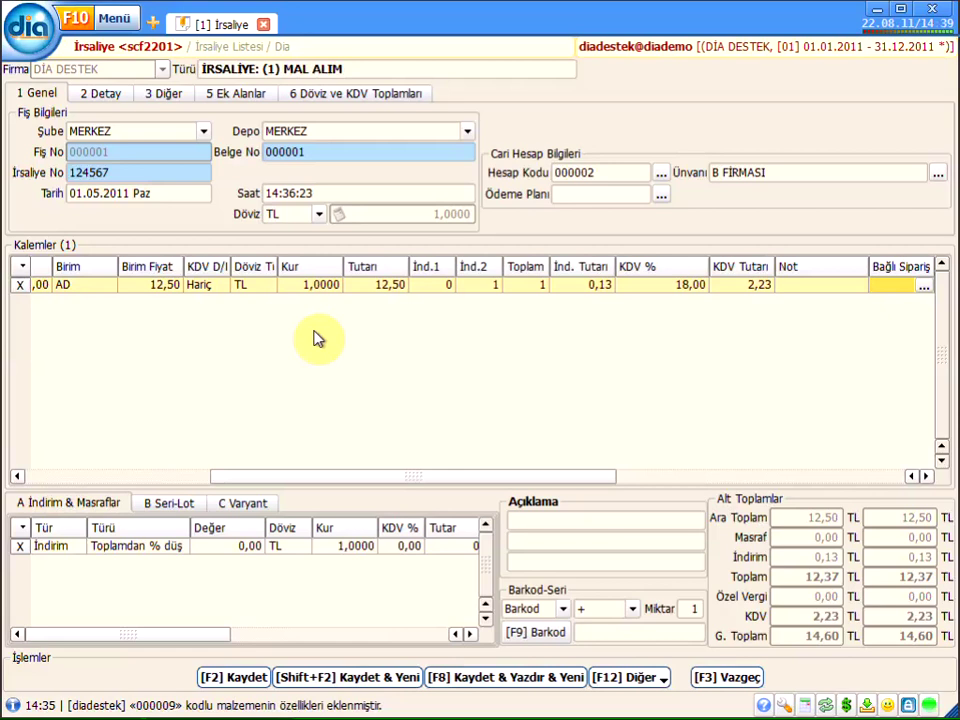
{"action": "key", "text": "Tab"}
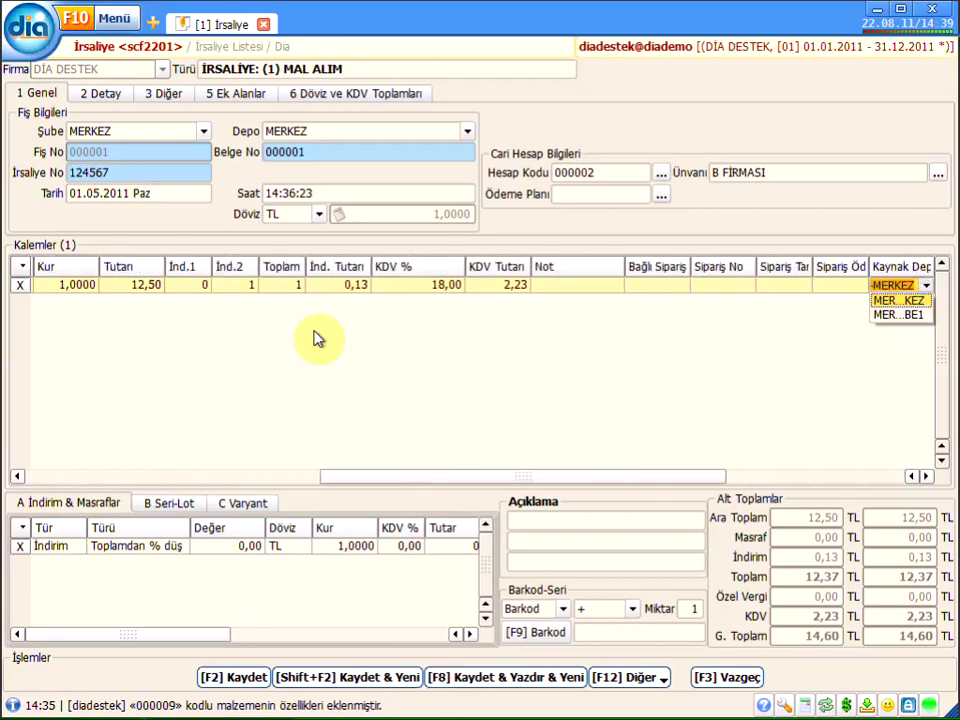
{"action": "key", "text": "Tab"}
{"action": "key", "text": "Tab"}
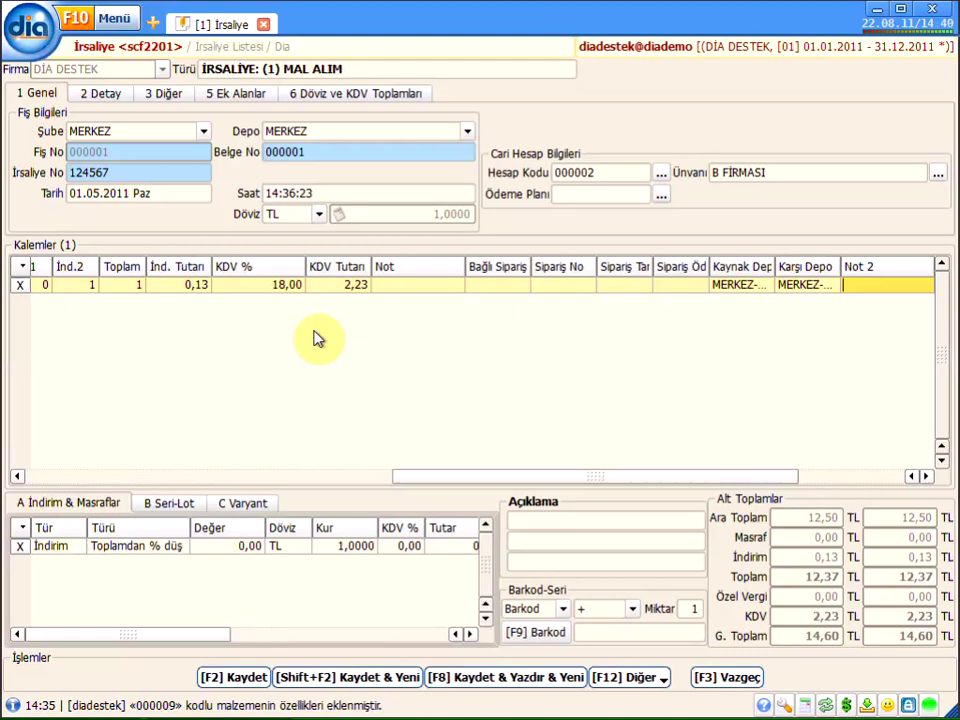
- Review the KALEMTRAŞ line's payment plan, ÖV Tutarı and ÖV KDV fields, and discard the empty new item line
{"action": "key", "text": "Tab"}
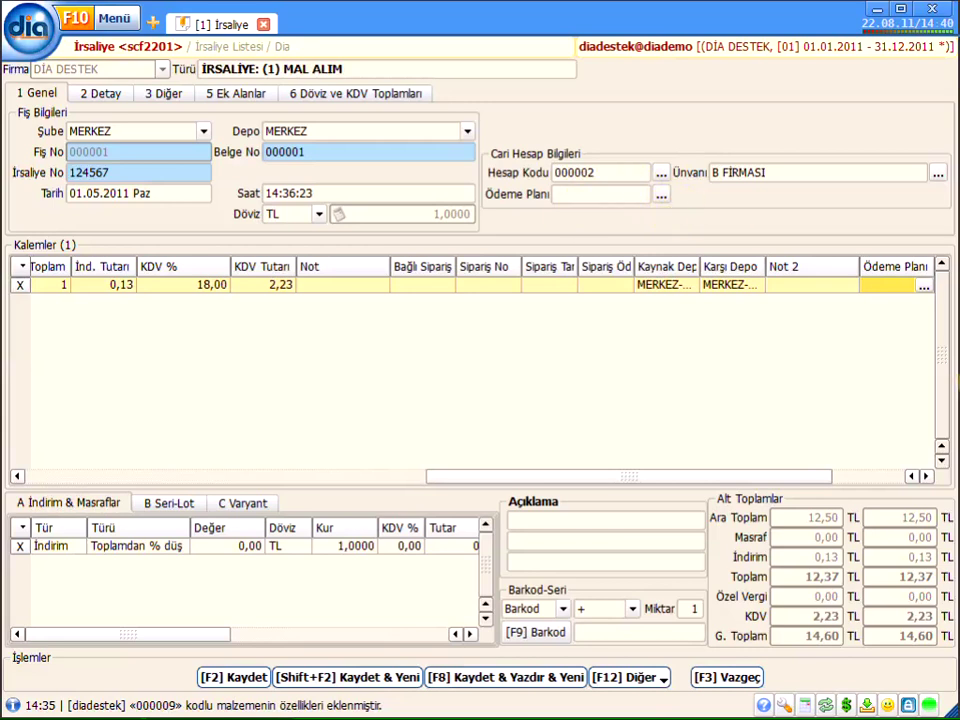
{"action": "key", "text": "Tab"}
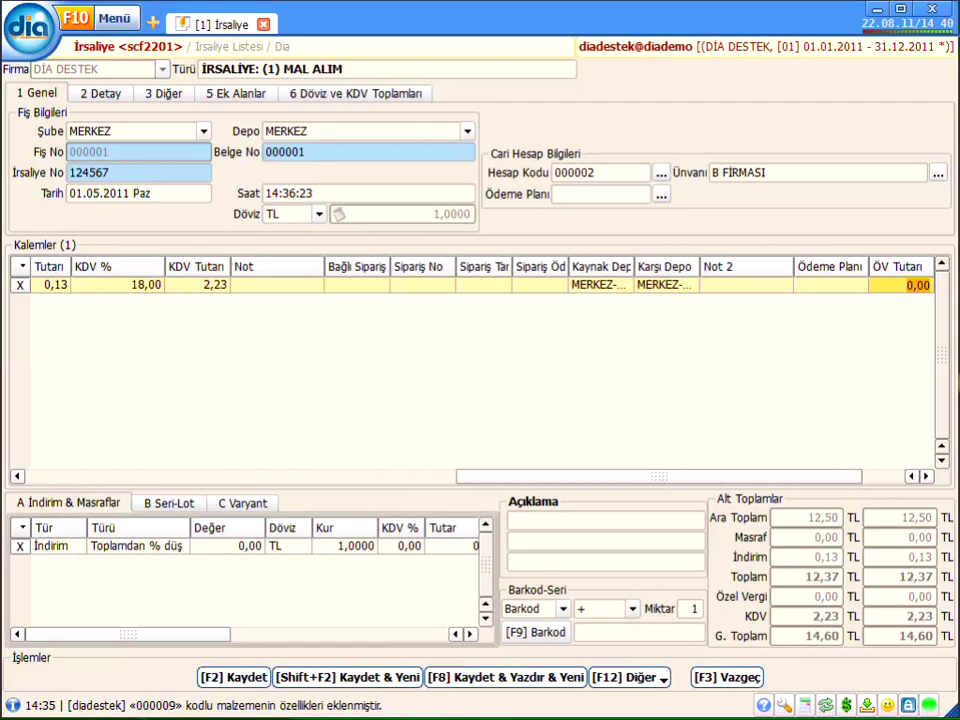
{"action": "key", "text": "Tab"}
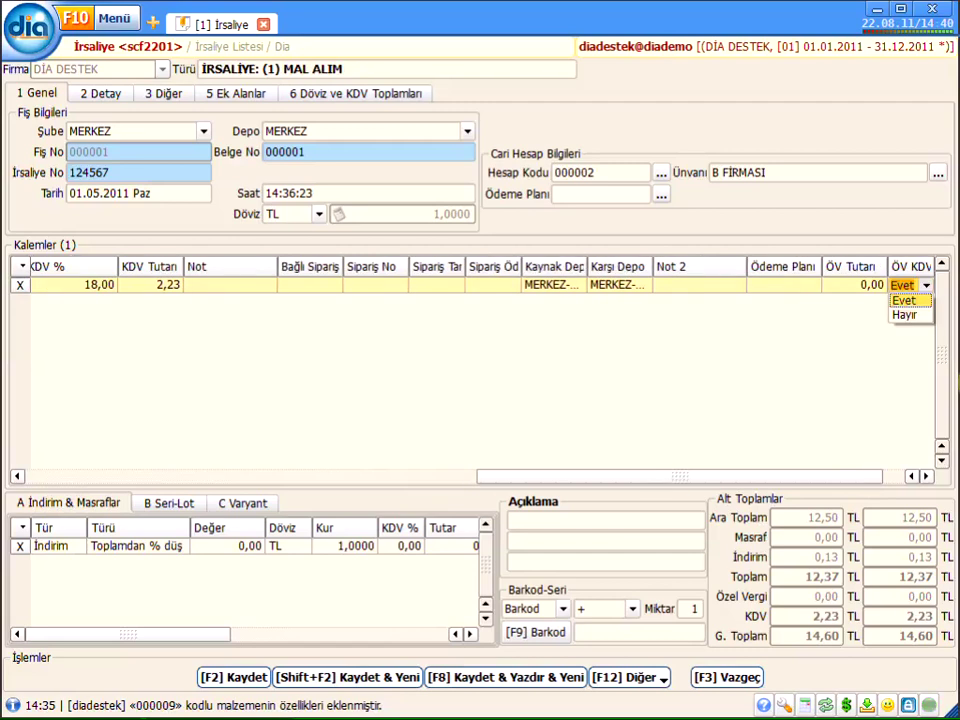
{"action": "key", "text": "Tab"}
{"action": "key", "text": "Tab"}
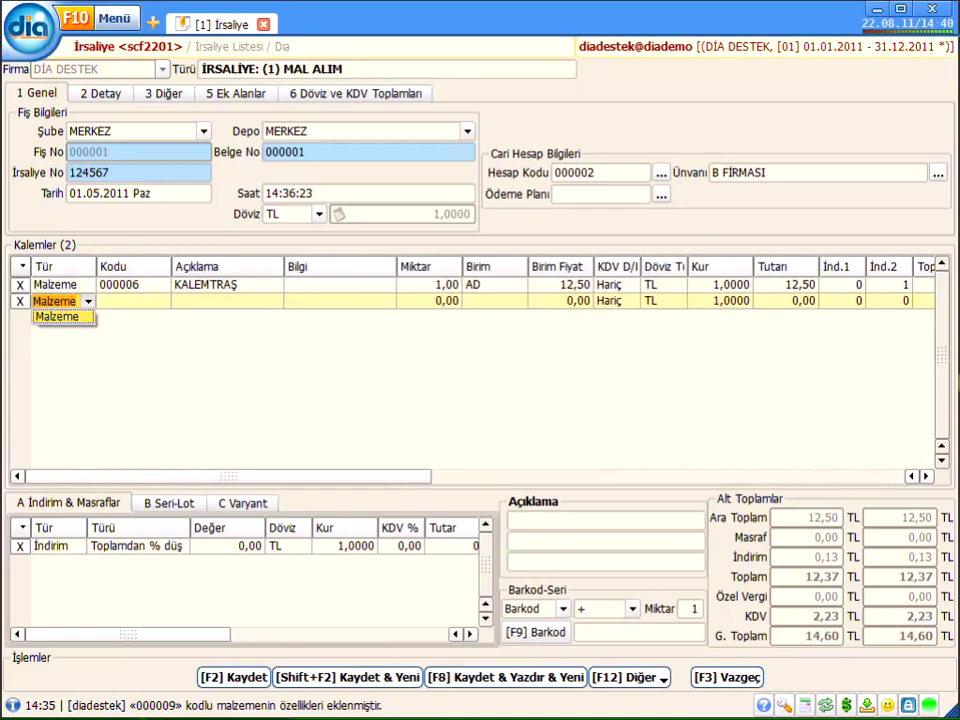
{"action": "key", "text": "Return"}
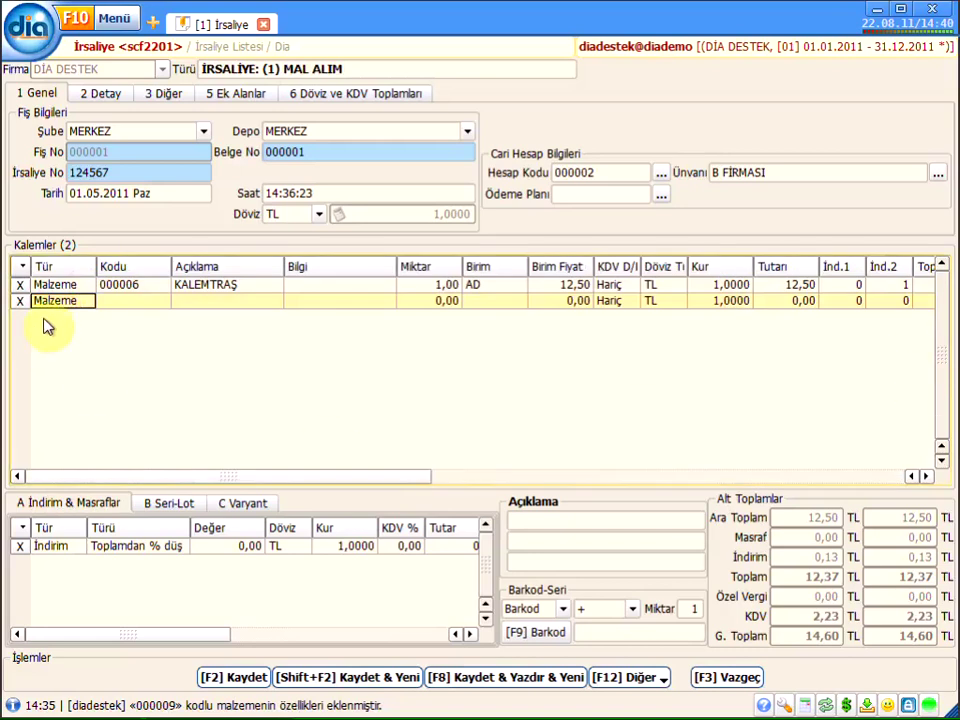
{"action": "key", "text": "Escape"}
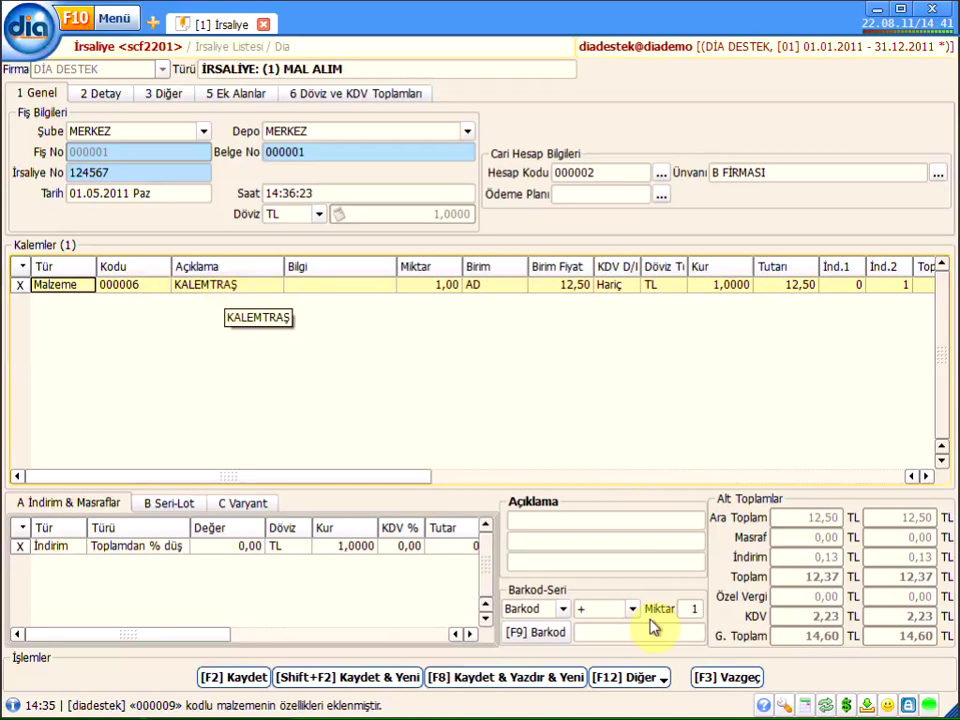
- Add SİLGİ, SERİ TAKİPLİ ÜRÜN, LOT TAKİPLİ ÜRÜN and VARYANTLI ÜRÜN to the item lines with the bulk material selection (Toplu Malzeme Seç)
{"action": "left_click", "coordinate": [655, 680]}
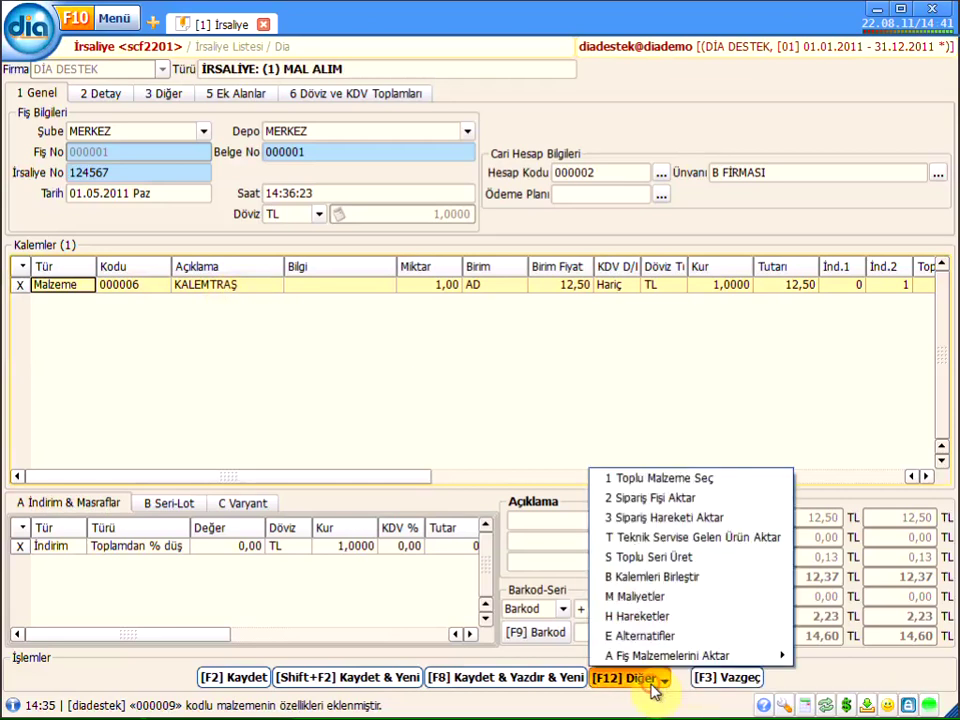
{"action": "left_click", "coordinate": [667, 482]}
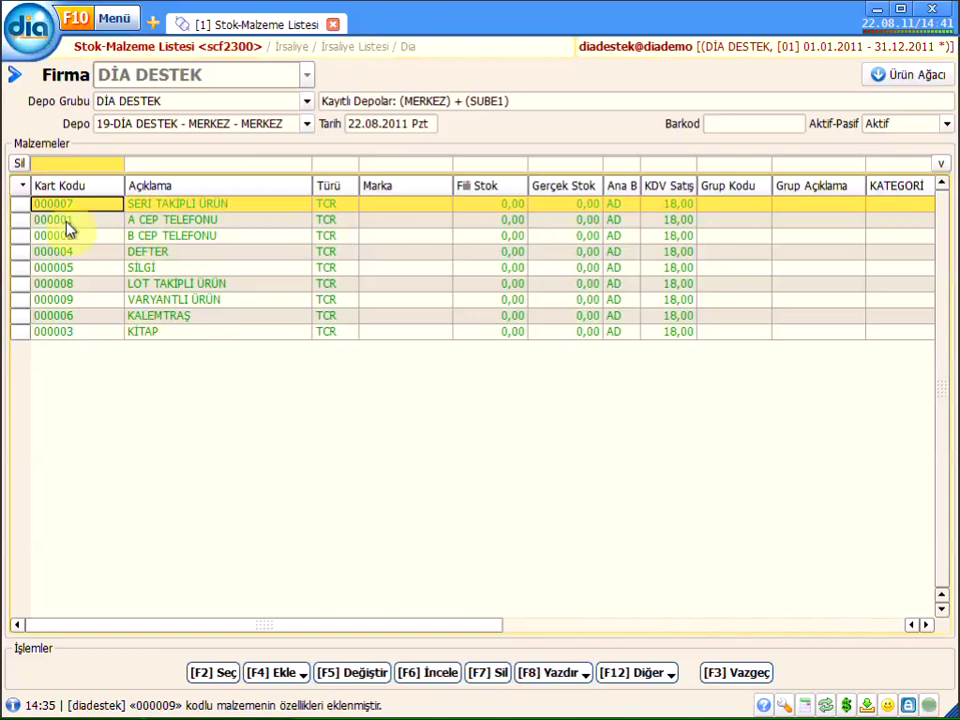
{"action": "left_click", "coordinate": [18, 270]}
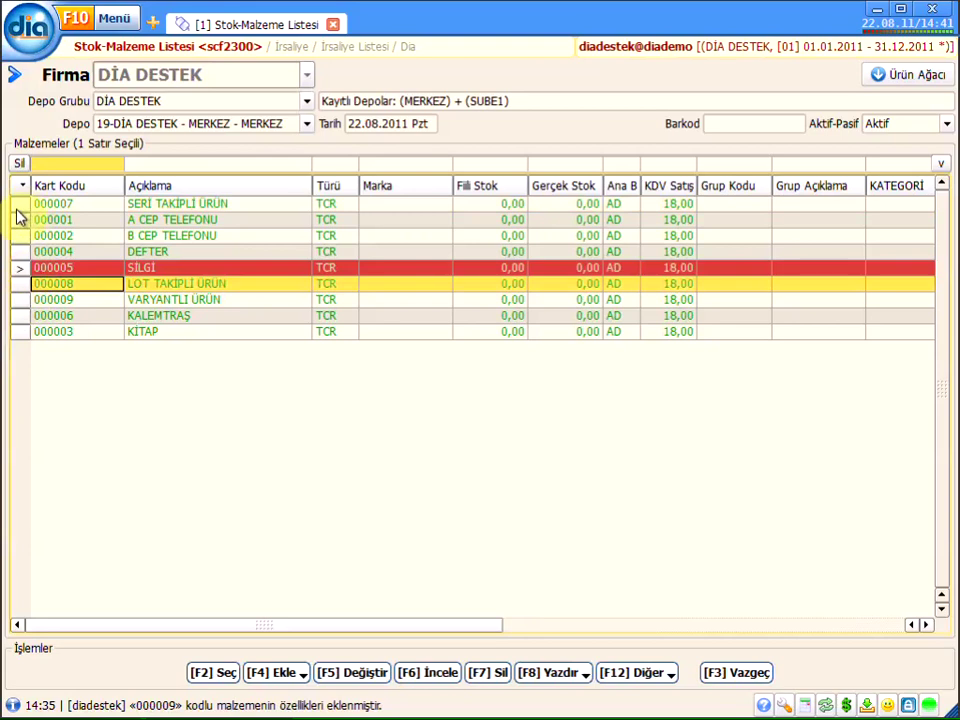
{"action": "left_click", "coordinate": [21, 204]}
{"action": "left_click", "coordinate": [22, 285]}
{"action": "left_click", "coordinate": [22, 287]}
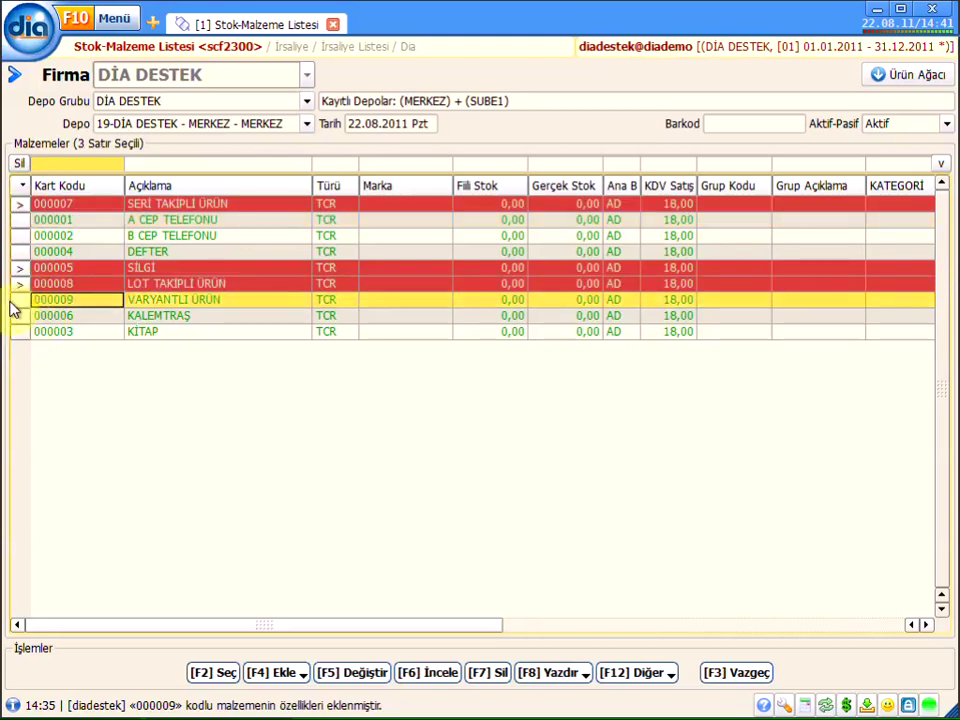
{"action": "left_click", "coordinate": [18, 300]}
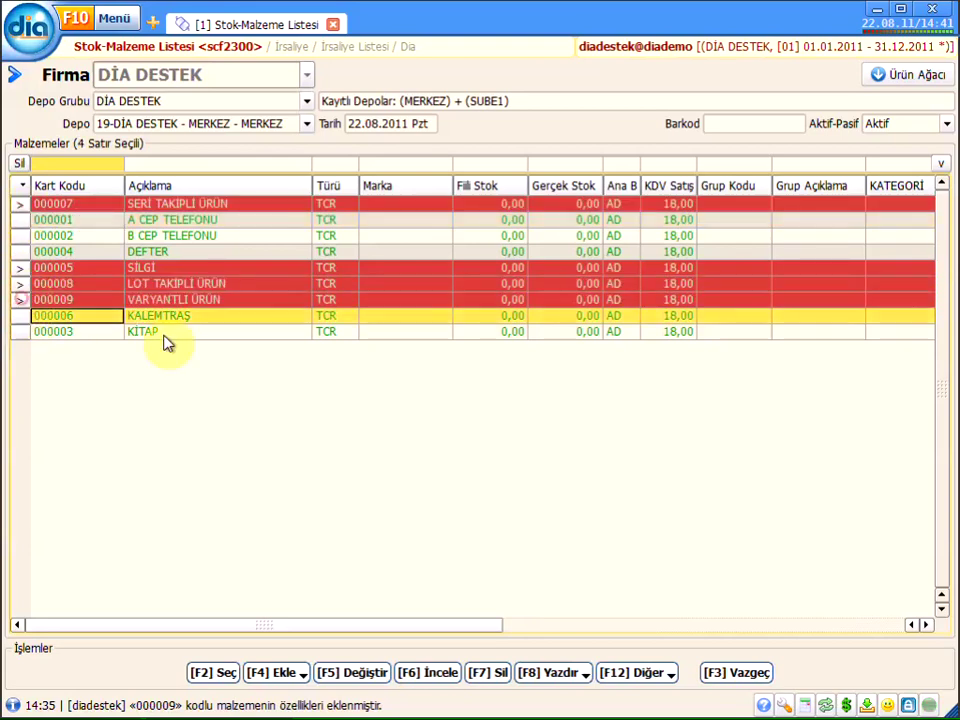
{"action": "left_click", "coordinate": [219, 672]}
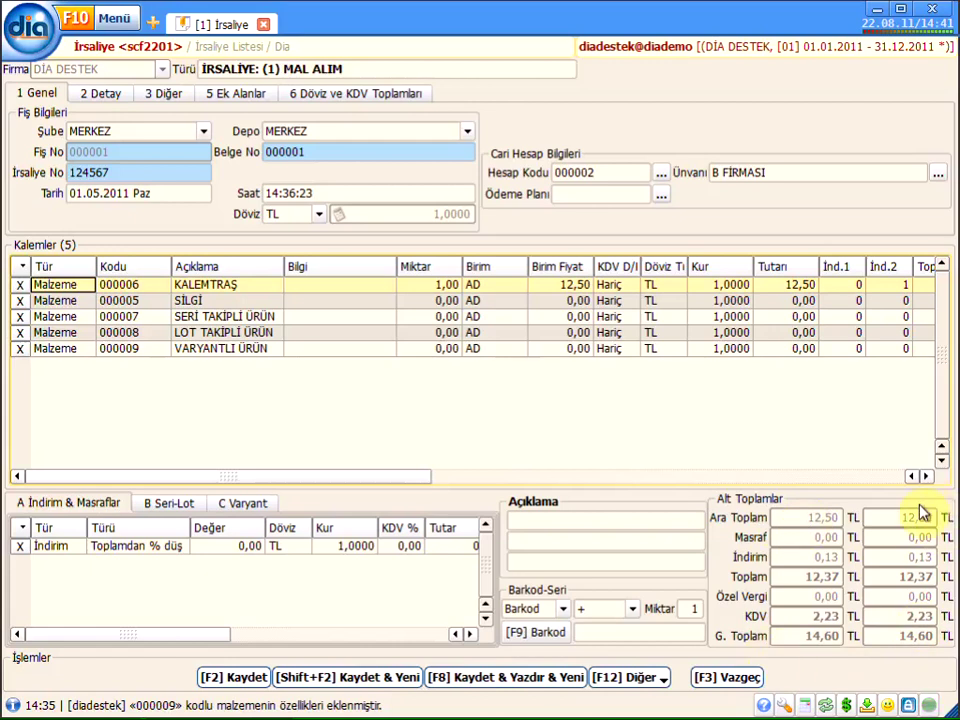
{"action": "left_click", "coordinate": [537, 521]}
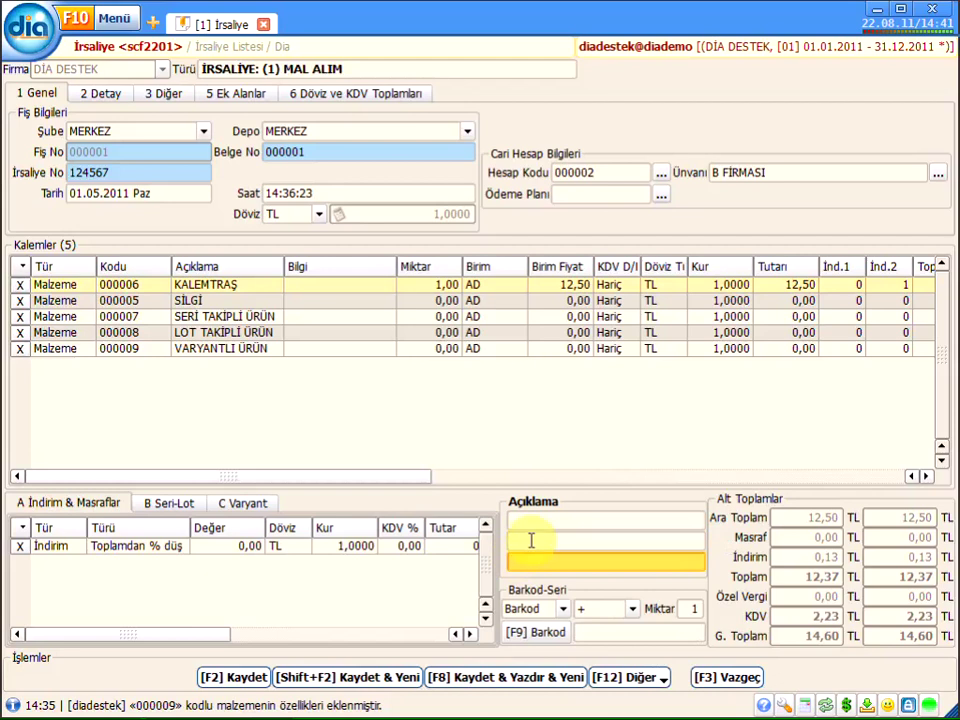
{"action": "left_click", "coordinate": [530, 540]}
{"action": "left_click", "coordinate": [536, 517]}
{"action": "left_click", "coordinate": [521, 540]}
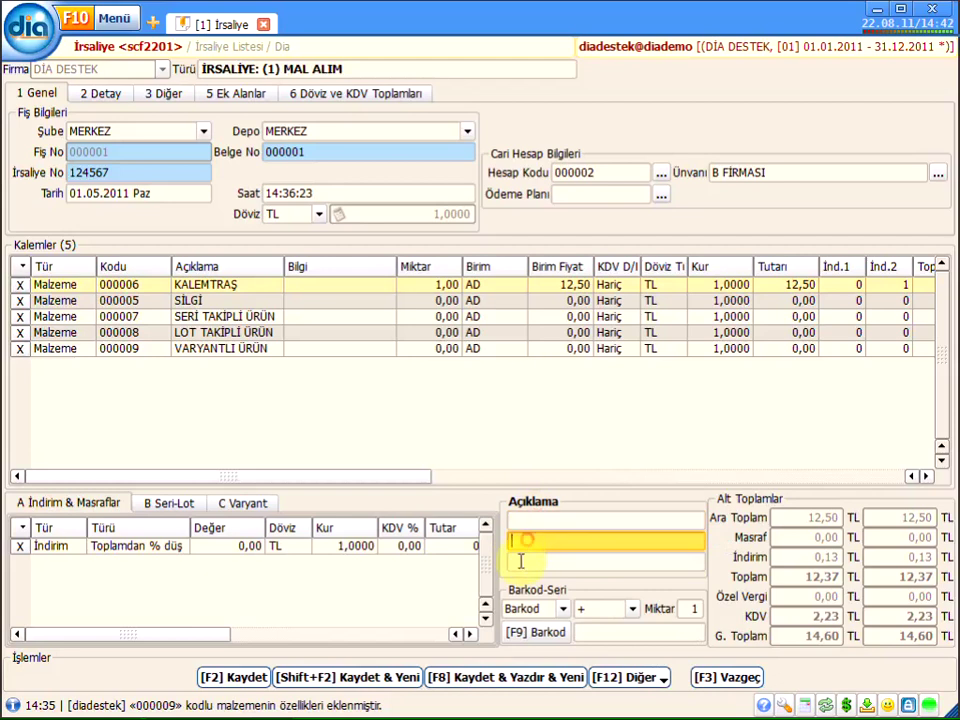
{"action": "left_click", "coordinate": [519, 561]}
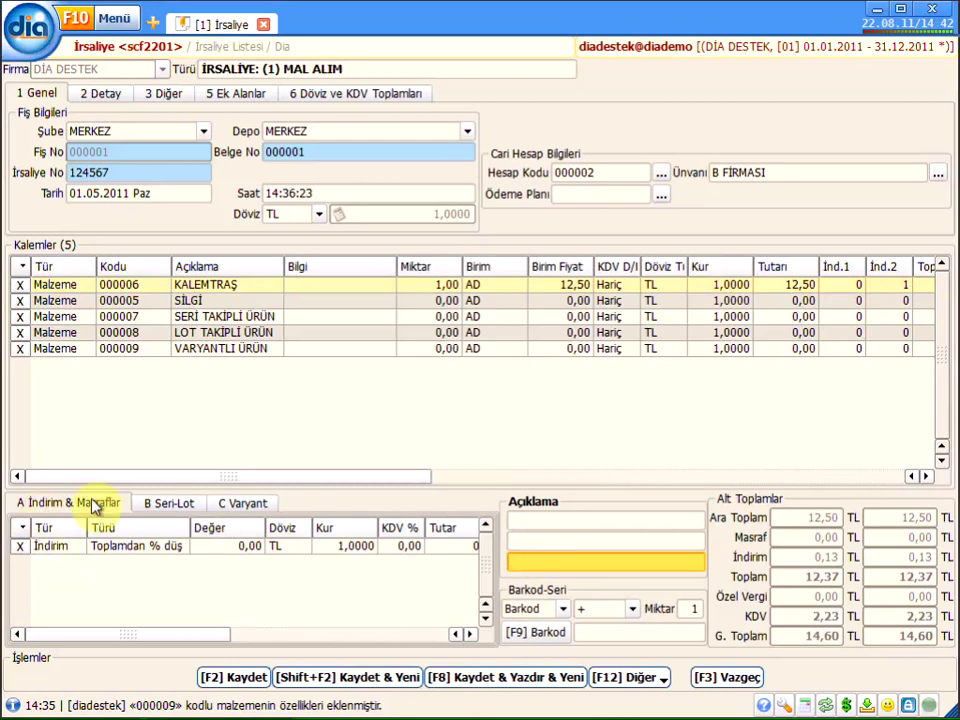
- Set the overall discount row to type İndirim, method Toplamdan % düş, with a value of 12
{"action": "left_click", "coordinate": [78, 557]}
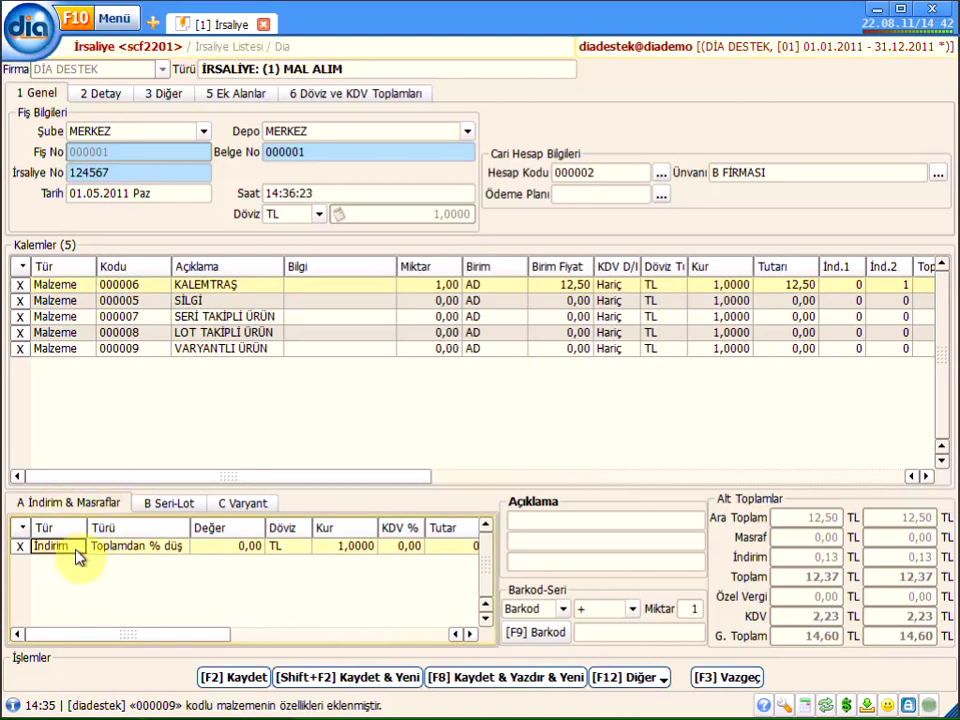
{"action": "left_click", "coordinate": [78, 557]}
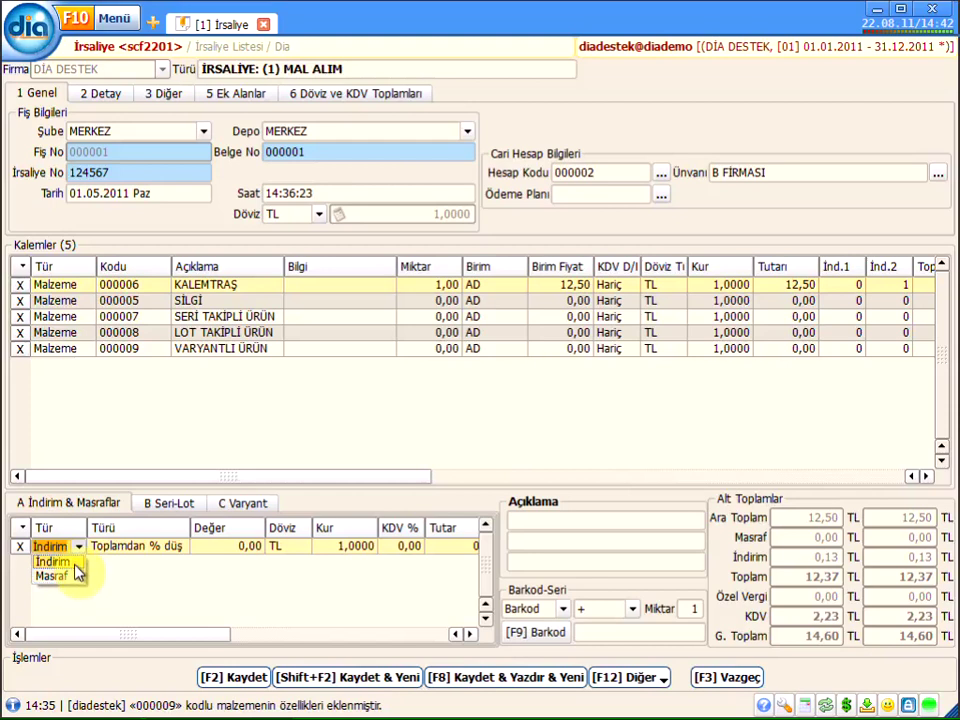
{"action": "left_click", "coordinate": [125, 546]}
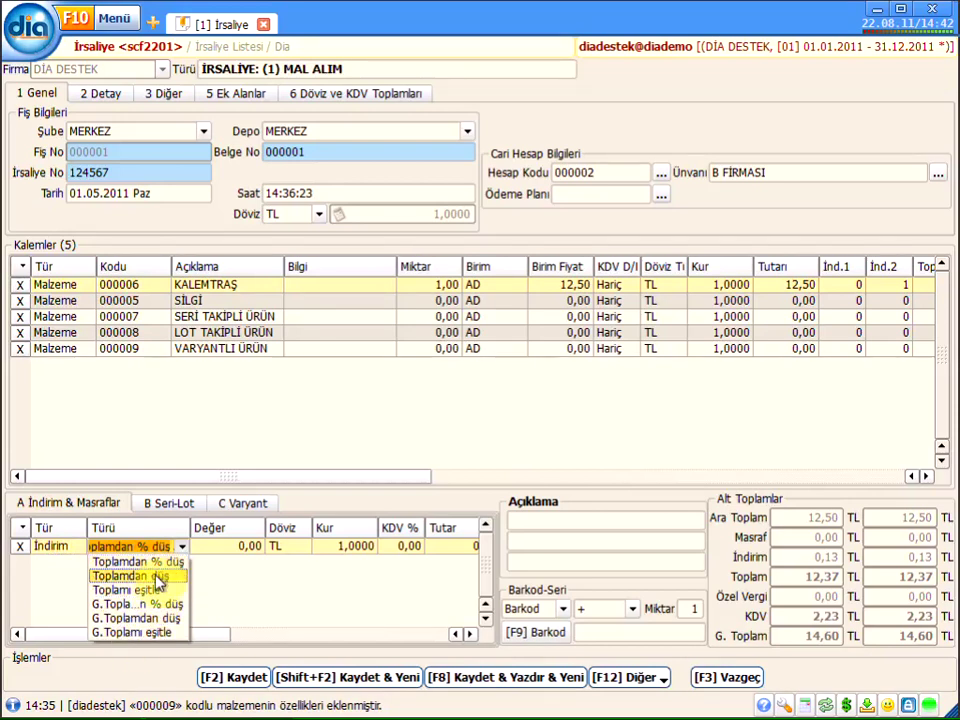
{"action": "left_click", "coordinate": [236, 545]}
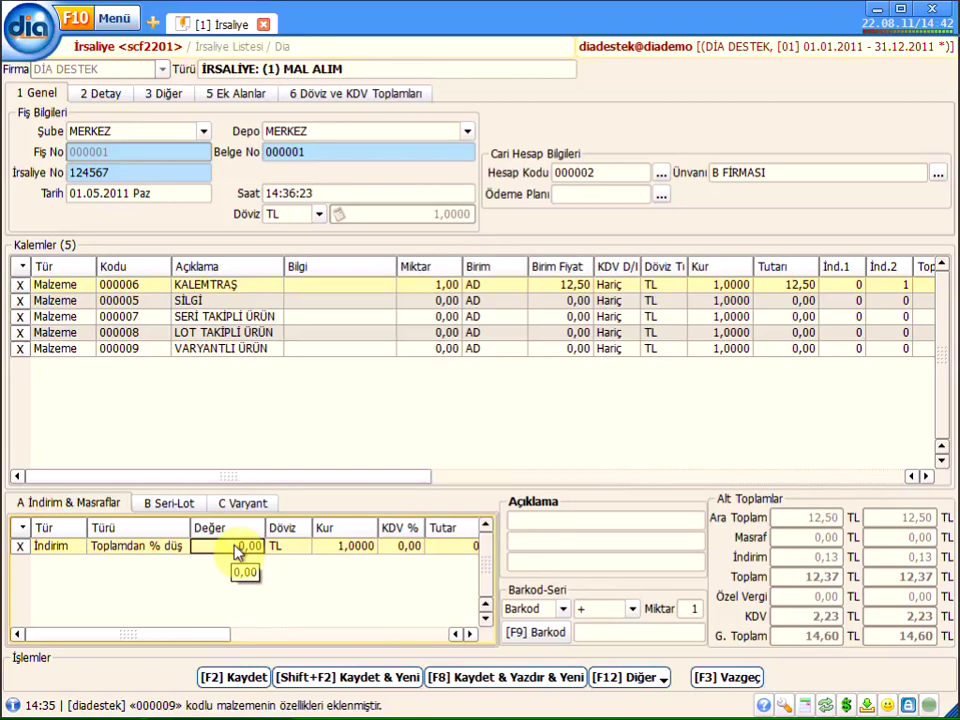
{"action": "left_click", "coordinate": [182, 553]}
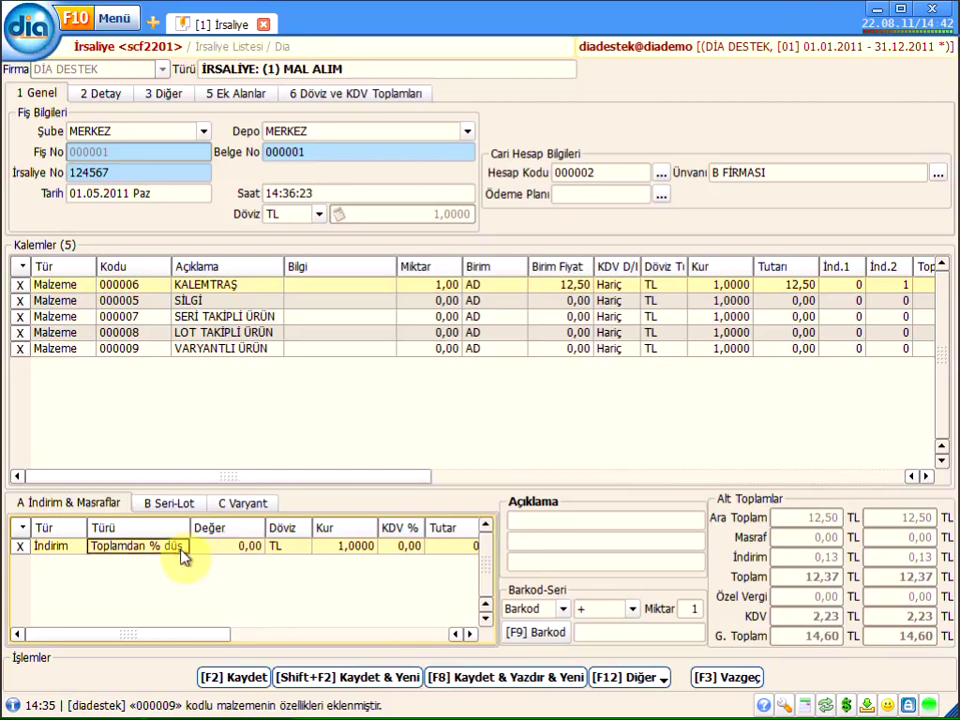
{"action": "left_click", "coordinate": [182, 550]}
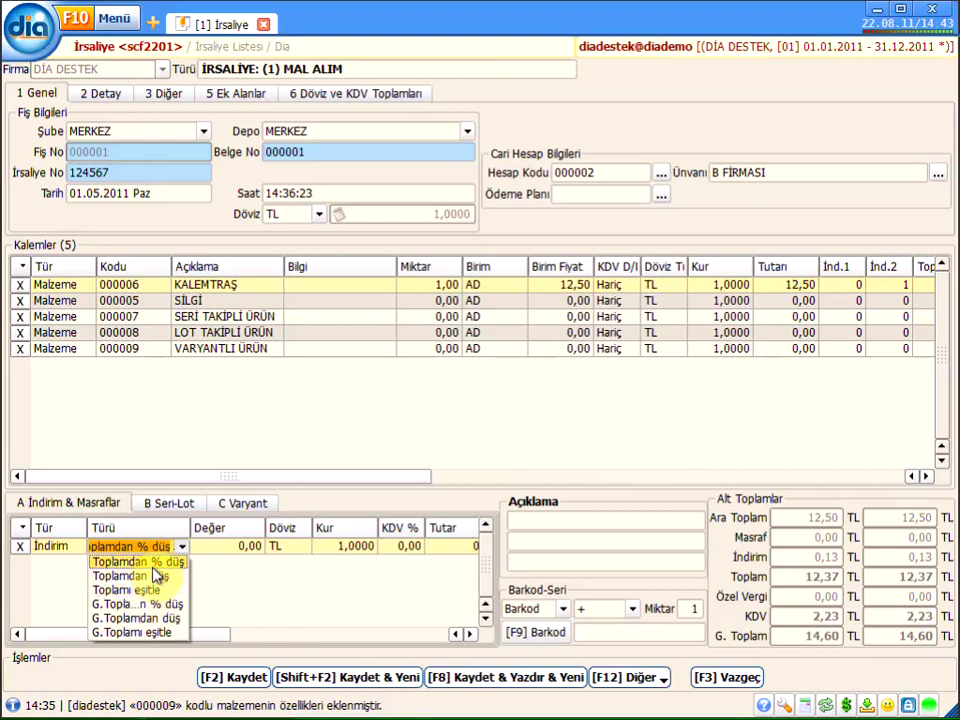
{"action": "left_click", "coordinate": [153, 563]}
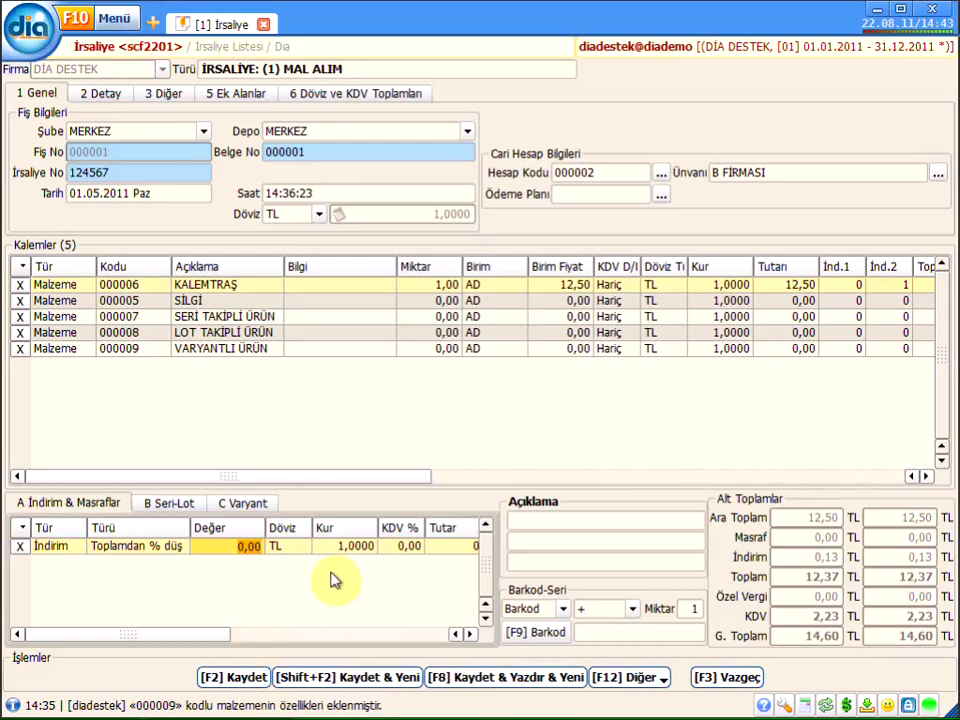
{"action": "type", "text": "12"}
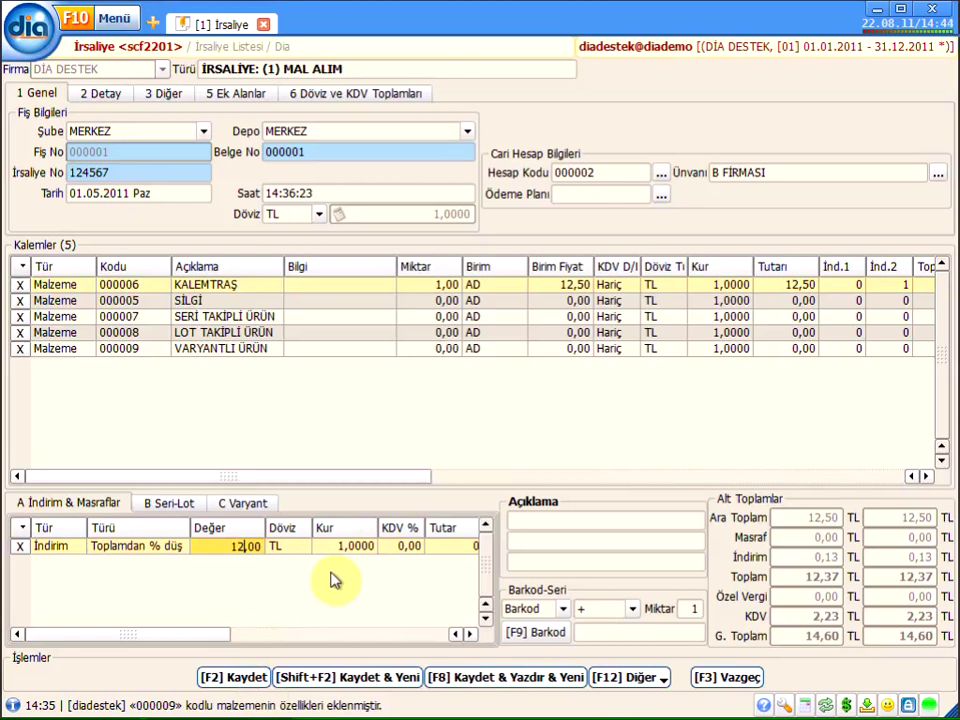
{"action": "key", "text": "Return"}
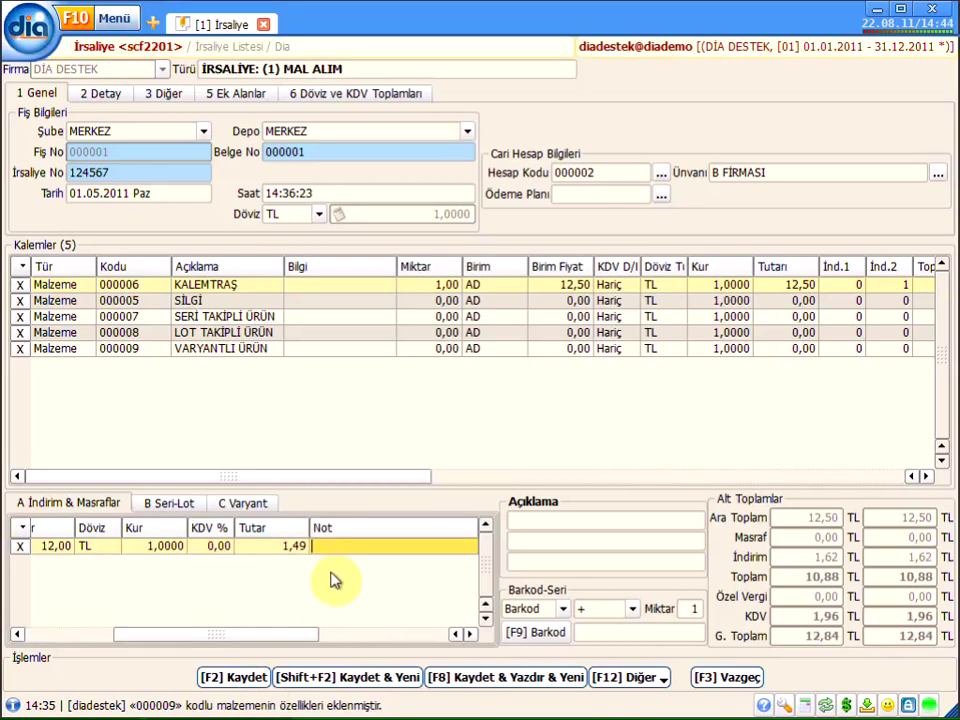
{"action": "left_click", "coordinate": [280, 549]}
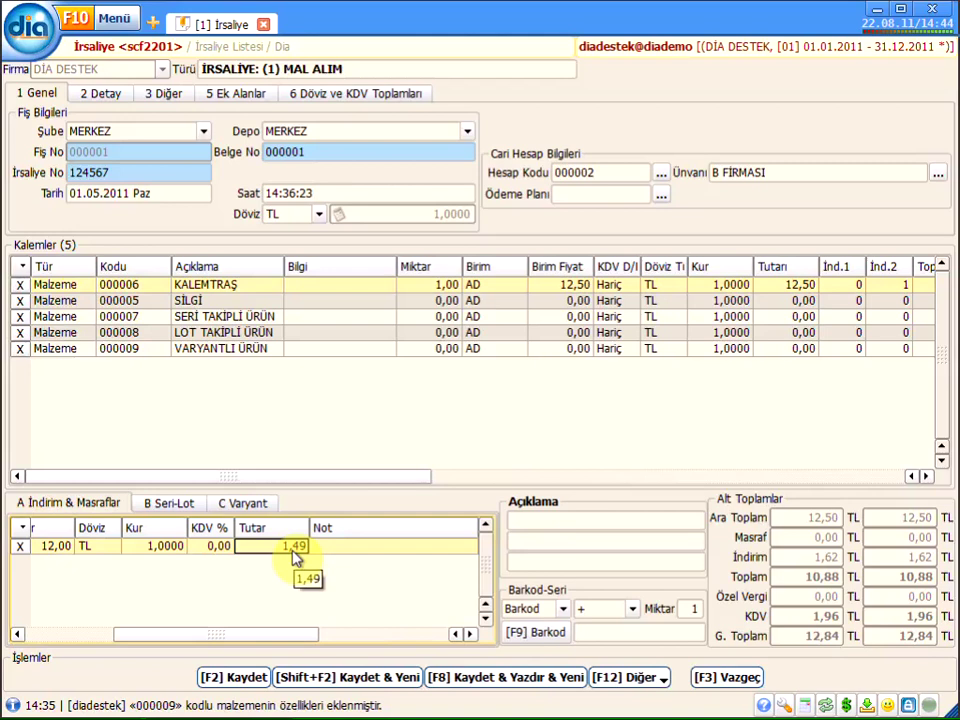
{"action": "left_click", "coordinate": [339, 550]}
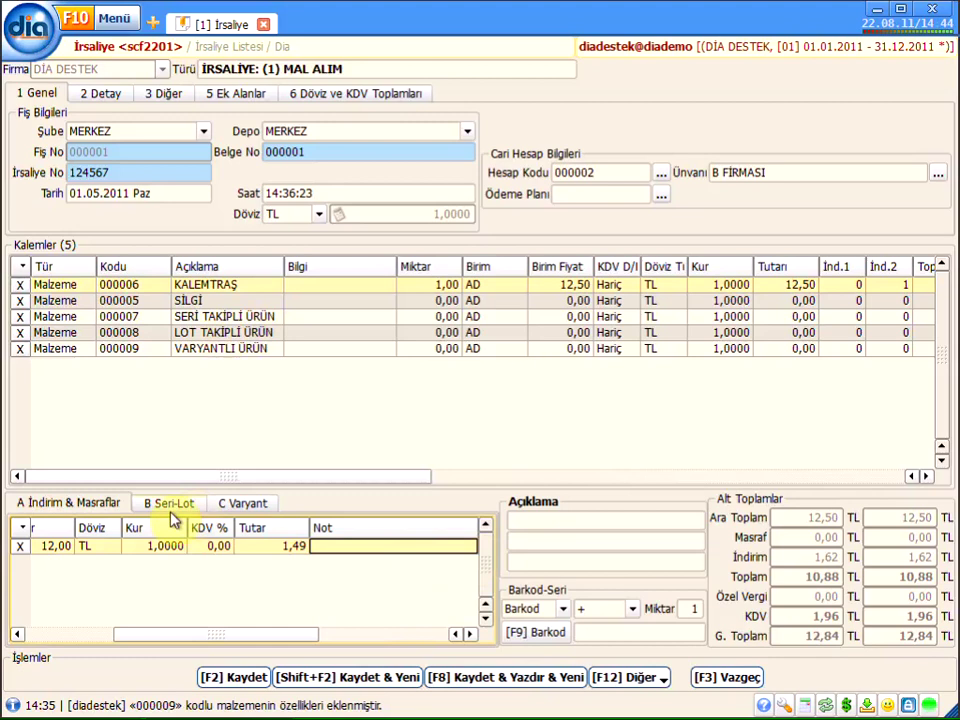
- Set the quantity of the SERİ TAKİPLİ ÜRÜN line to 3
{"action": "left_click", "coordinate": [233, 317]}
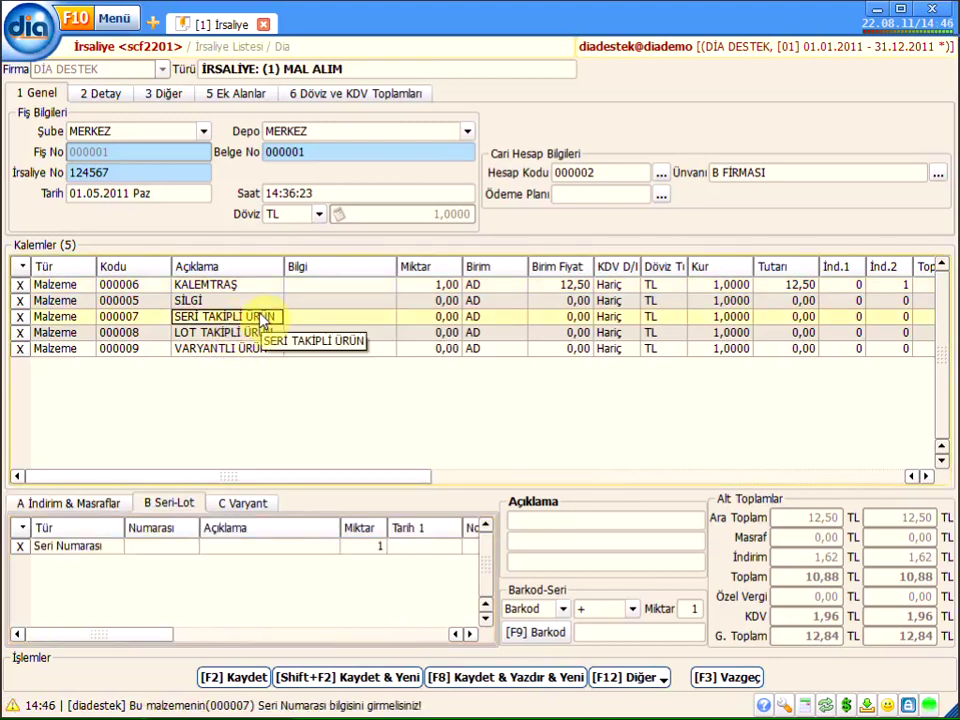
{"action": "key", "text": "Tab"}
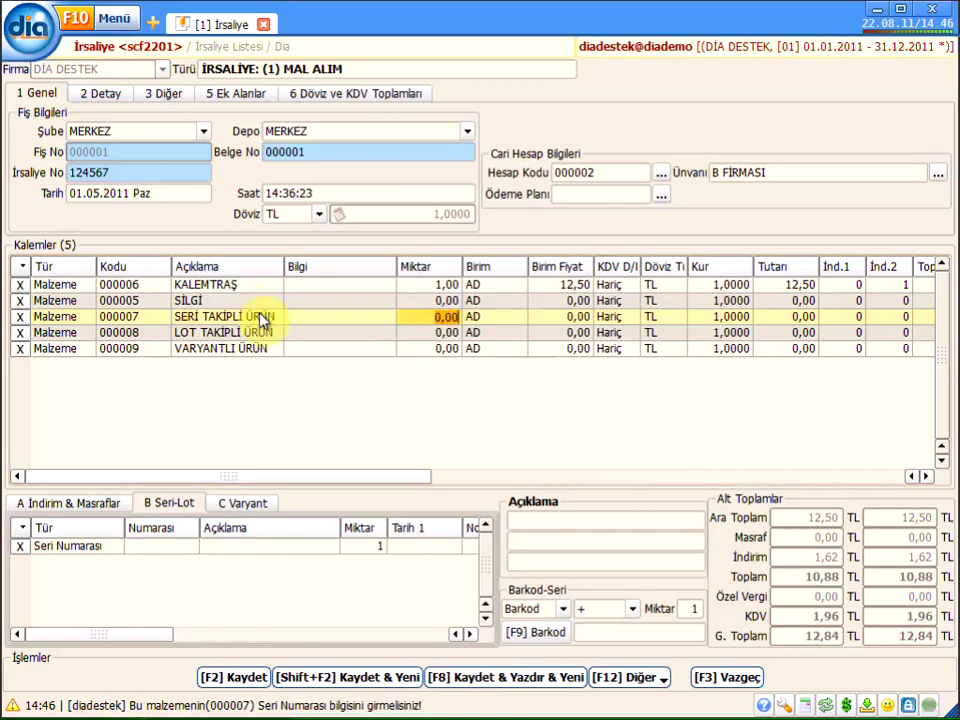
{"action": "type", "text": "3"}
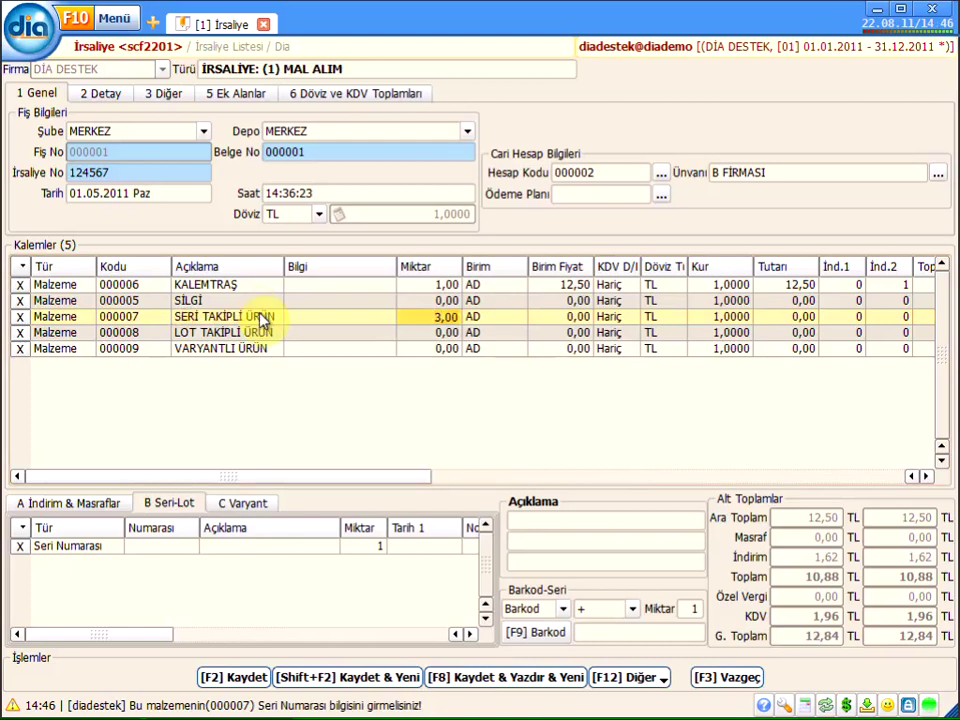
{"action": "key", "text": "Tab"}
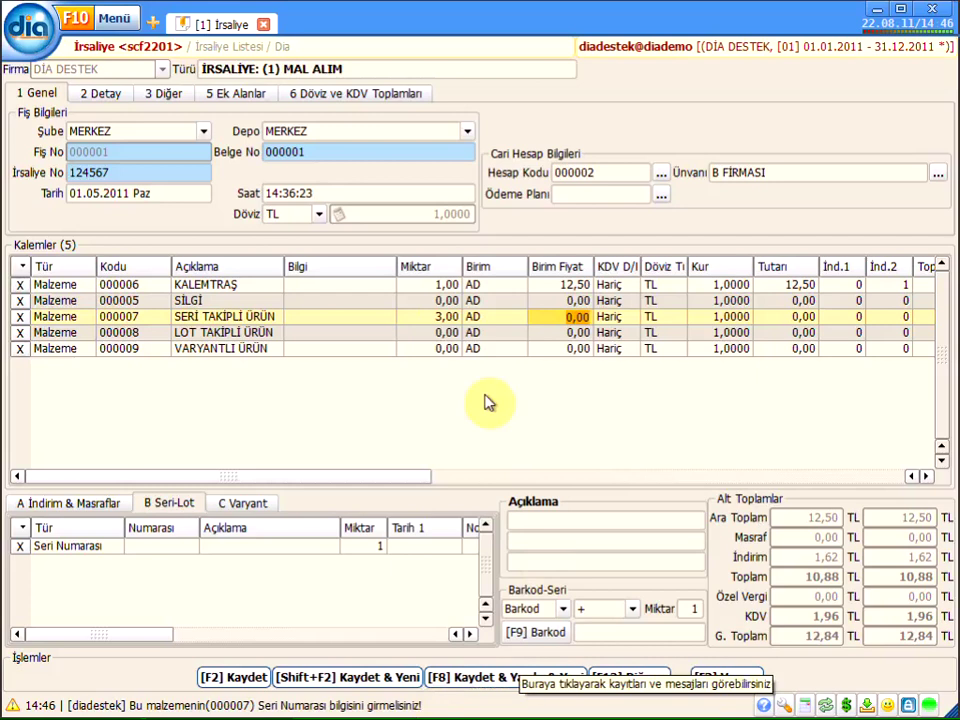
- Assign serial numbers S123456, S123457 and S123458 from the serial-lot list to the SERİ TAKİPLİ ÜRÜN line
{"action": "left_click", "coordinate": [157, 549]}
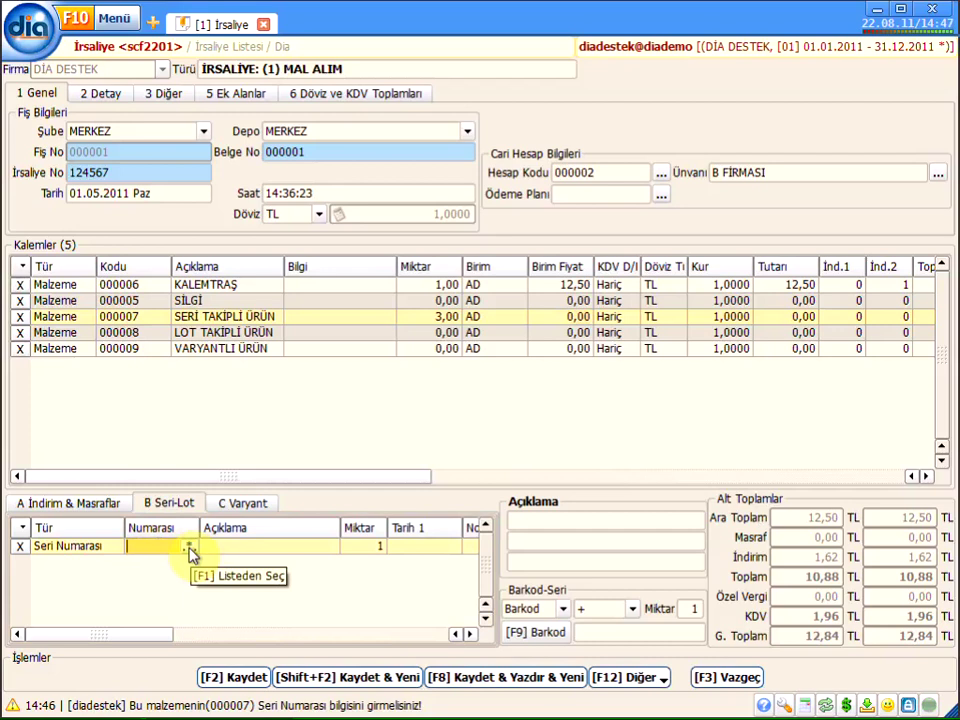
{"action": "left_click", "coordinate": [188, 550]}
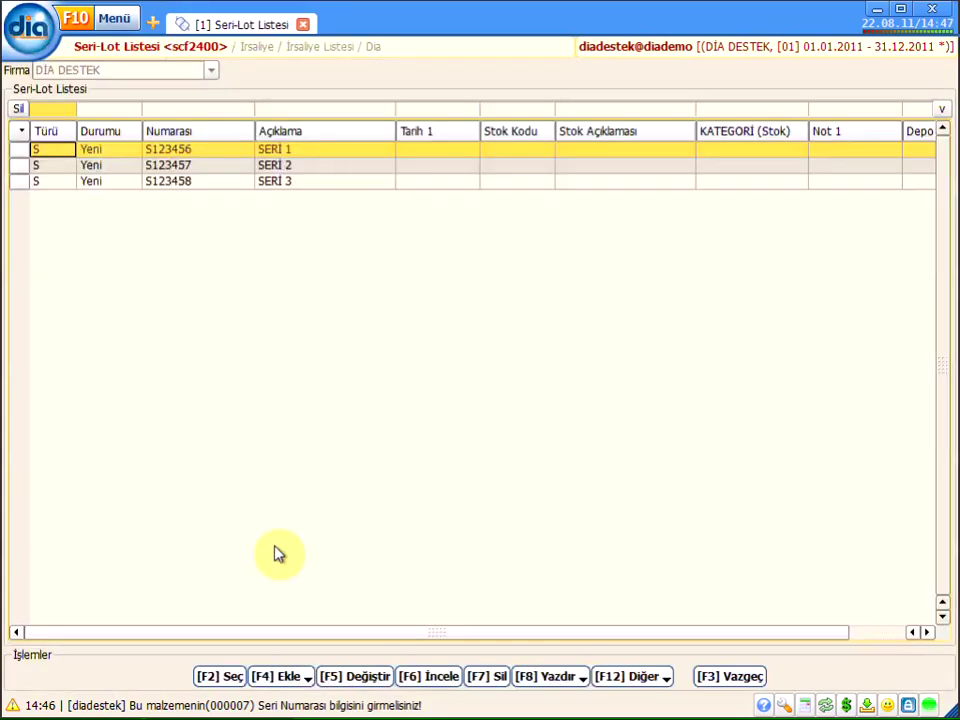
{"action": "left_click", "coordinate": [20, 153]}
{"action": "left_click", "coordinate": [17, 167]}
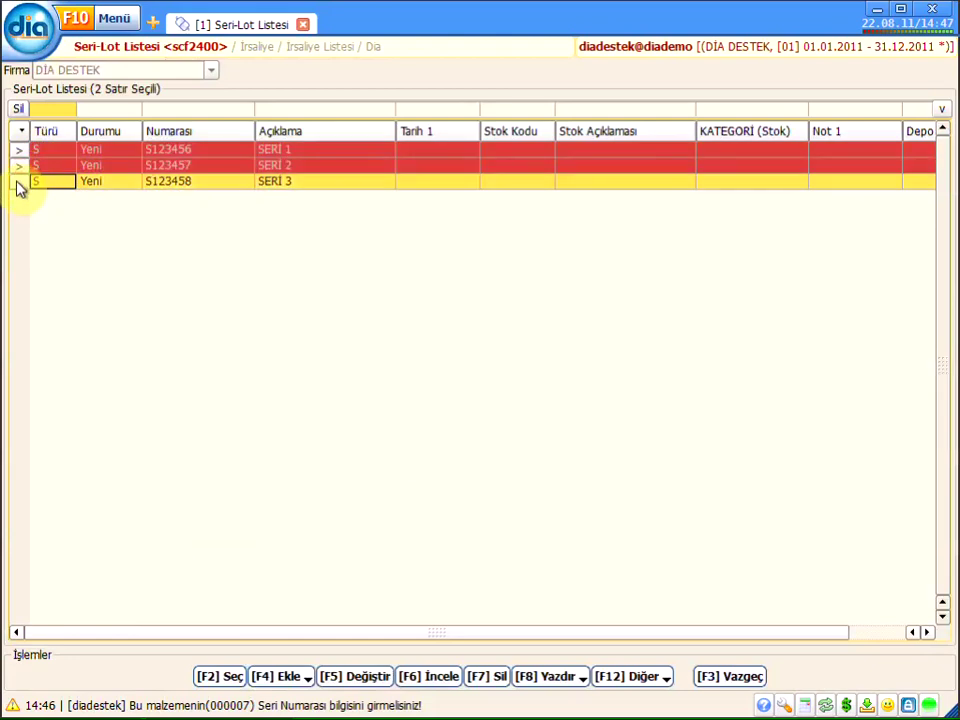
{"action": "left_click", "coordinate": [20, 182]}
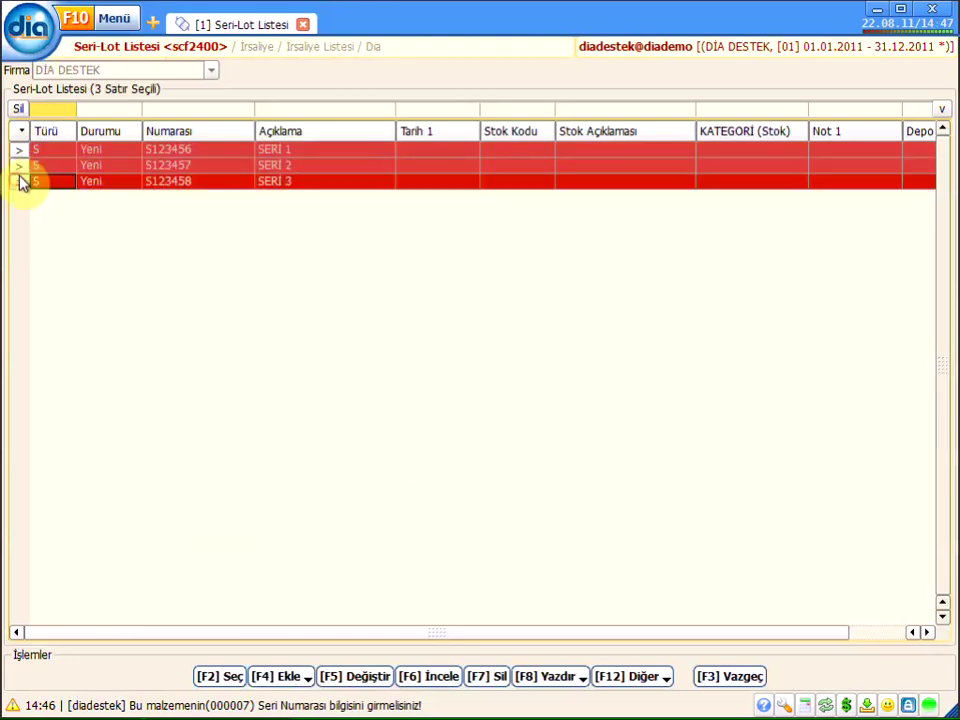
{"action": "left_click", "coordinate": [222, 678]}
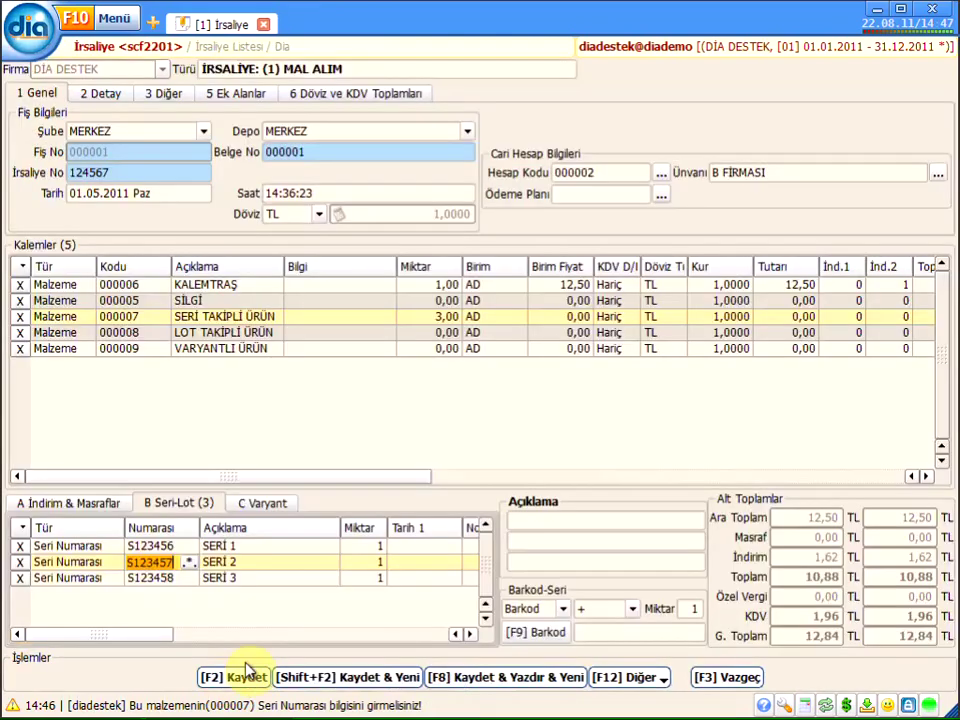
- Set the quantity of the LOT TAKİPLİ ÜRÜN line to 3
{"action": "left_click", "coordinate": [253, 561]}
{"action": "left_click", "coordinate": [253, 578]}
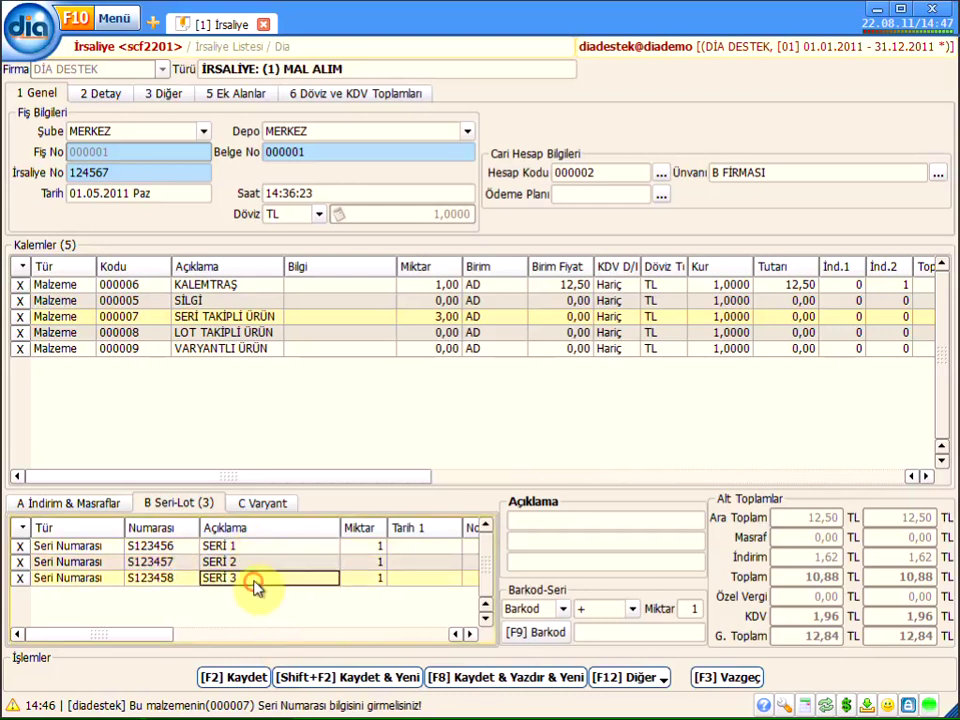
{"action": "left_click", "coordinate": [212, 334]}
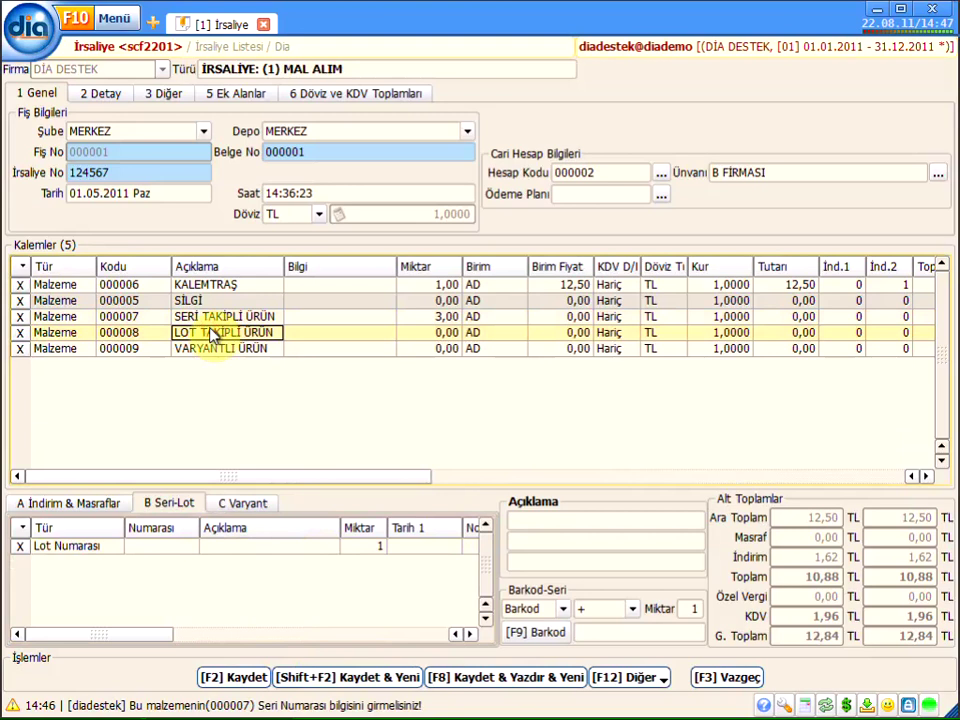
{"action": "key", "text": "Tab"}
{"action": "key", "text": "Tab"}
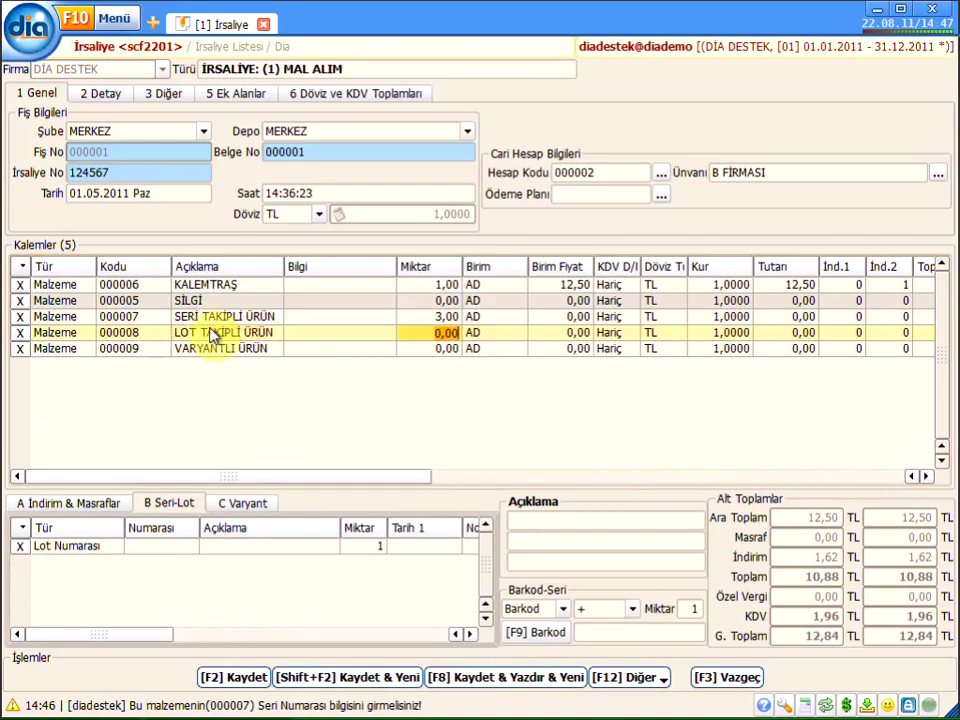
{"action": "key", "text": "Tab"}
{"action": "key", "text": "Tab"}
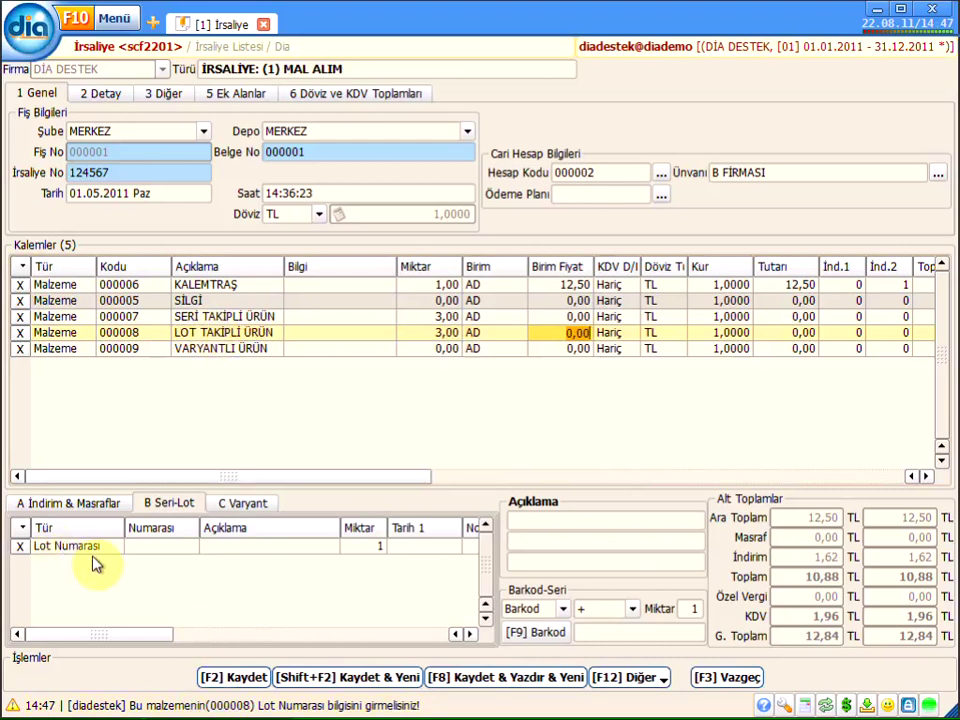
{"action": "left_click", "coordinate": [178, 549]}
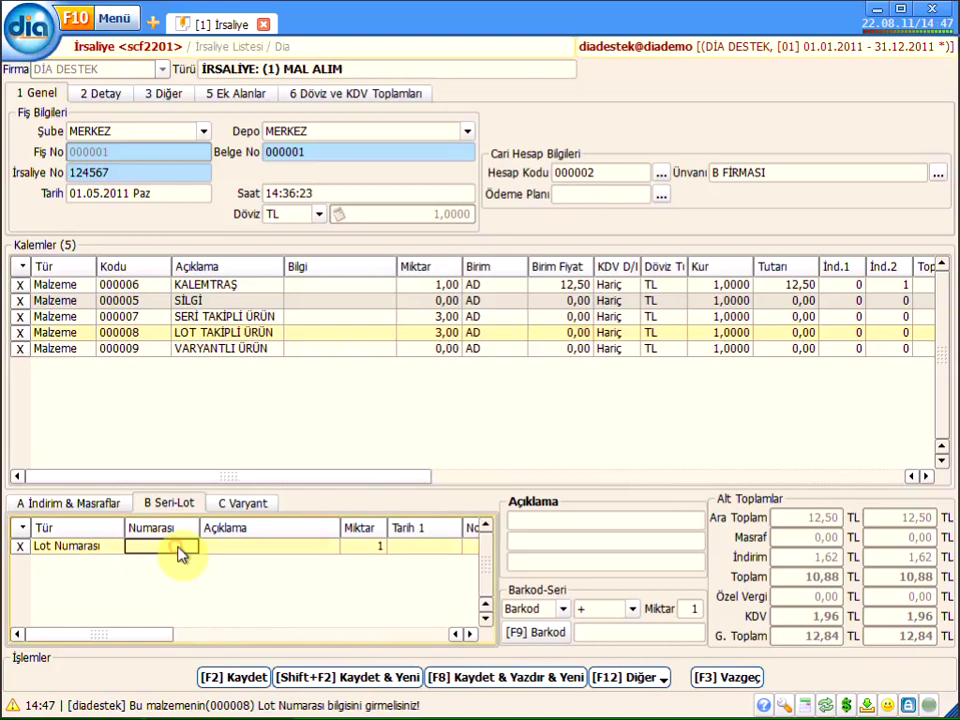
{"action": "left_click", "coordinate": [180, 548]}
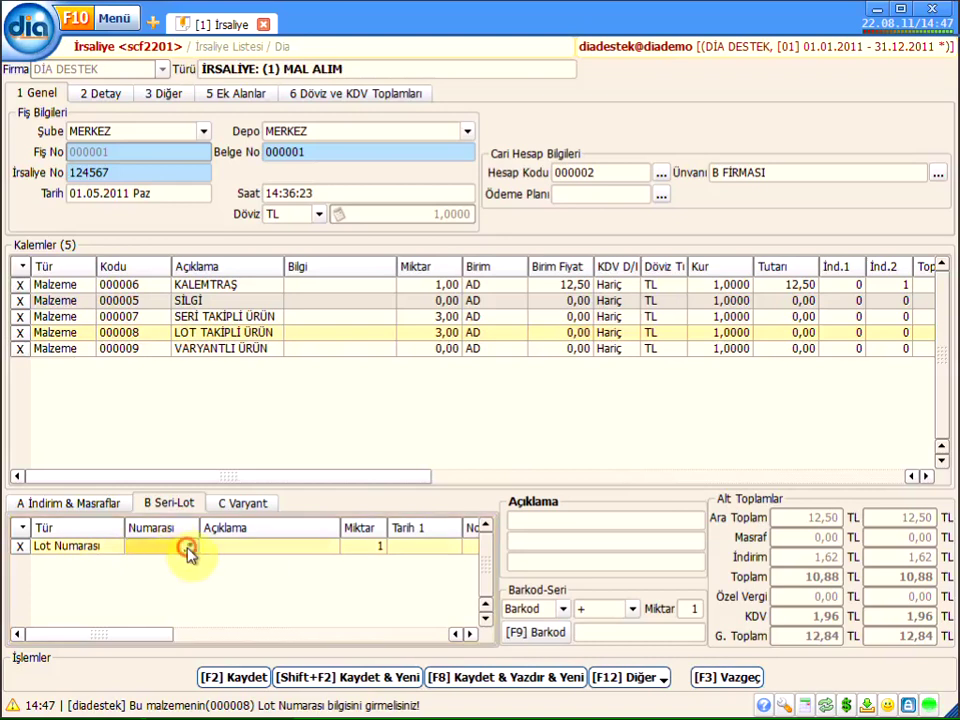
{"action": "double_click", "coordinate": [188, 549]}
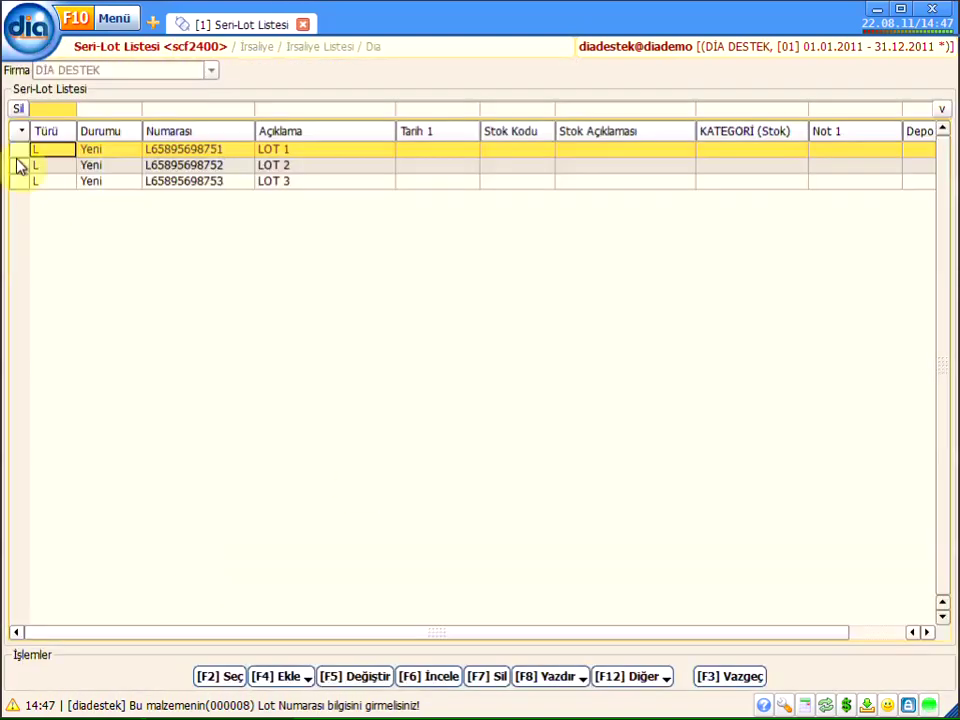
{"action": "left_click", "coordinate": [21, 152]}
{"action": "left_click", "coordinate": [23, 166]}
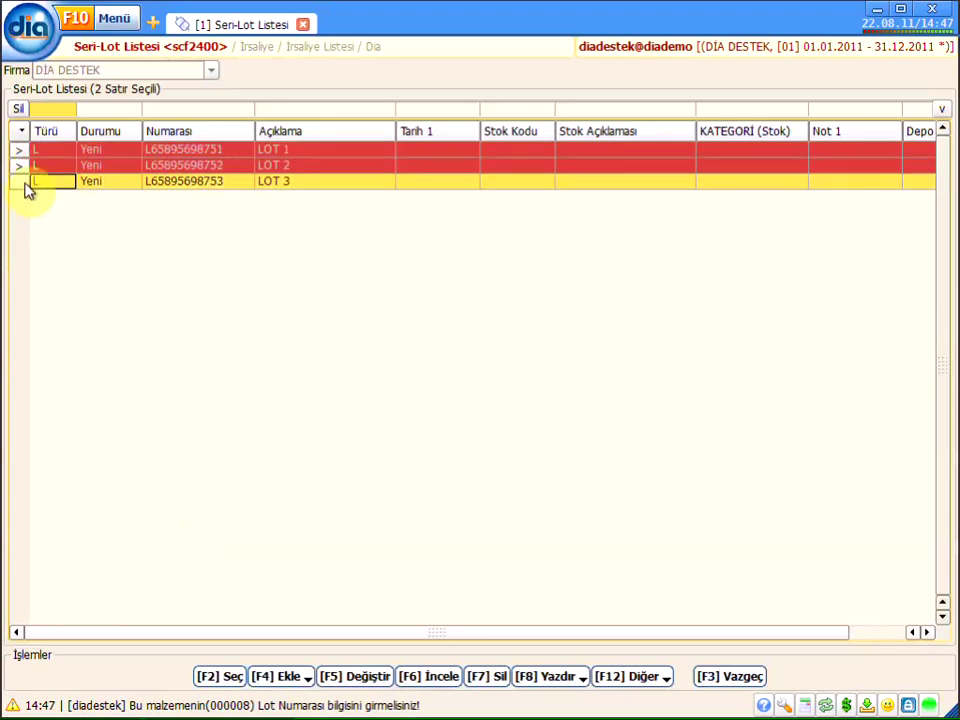
{"action": "left_click", "coordinate": [23, 182]}
{"action": "left_click", "coordinate": [219, 676]}
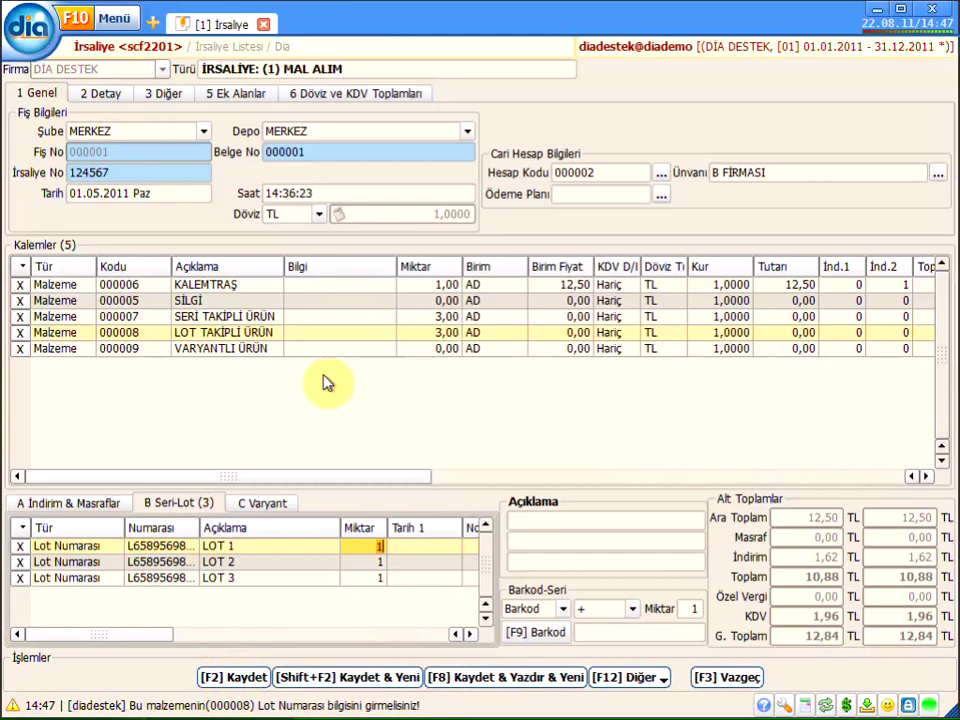
{"action": "left_click", "coordinate": [284, 563]}
{"action": "left_click", "coordinate": [285, 578]}
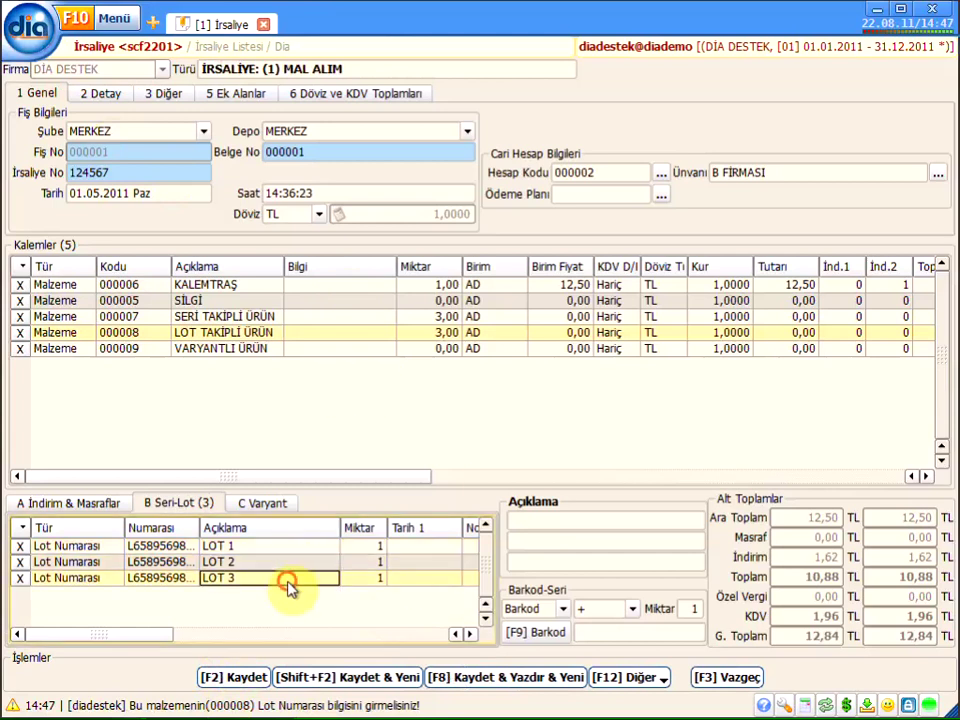
- Set the quantity of the VARYANTLI ÜRÜN line to 2, keeping AD as the unit
{"action": "left_click", "coordinate": [258, 357]}
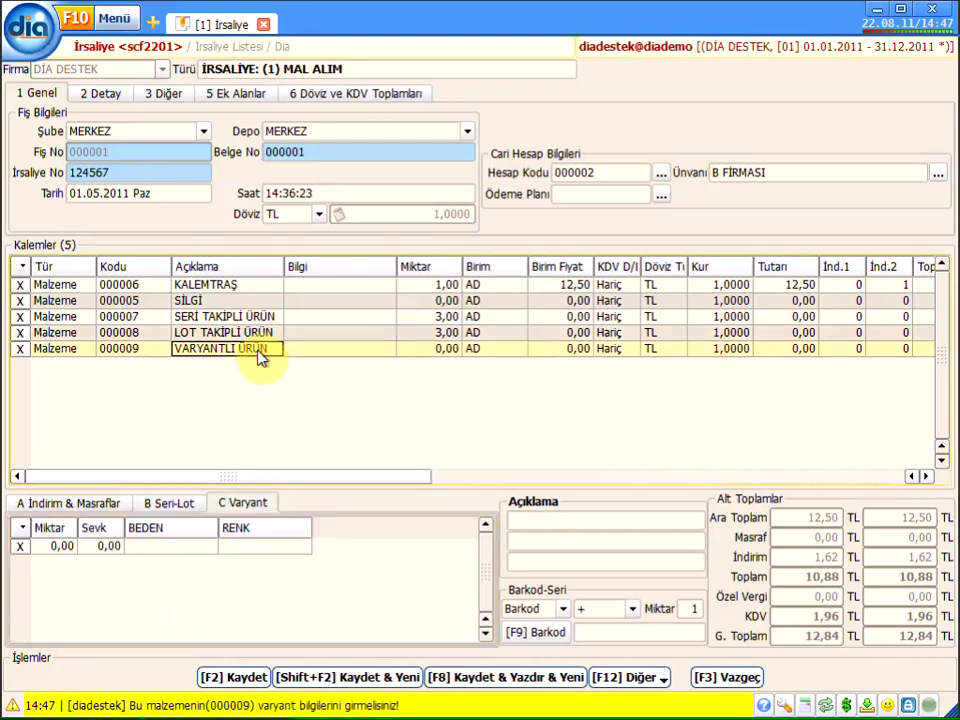
{"action": "left_click", "coordinate": [258, 350]}
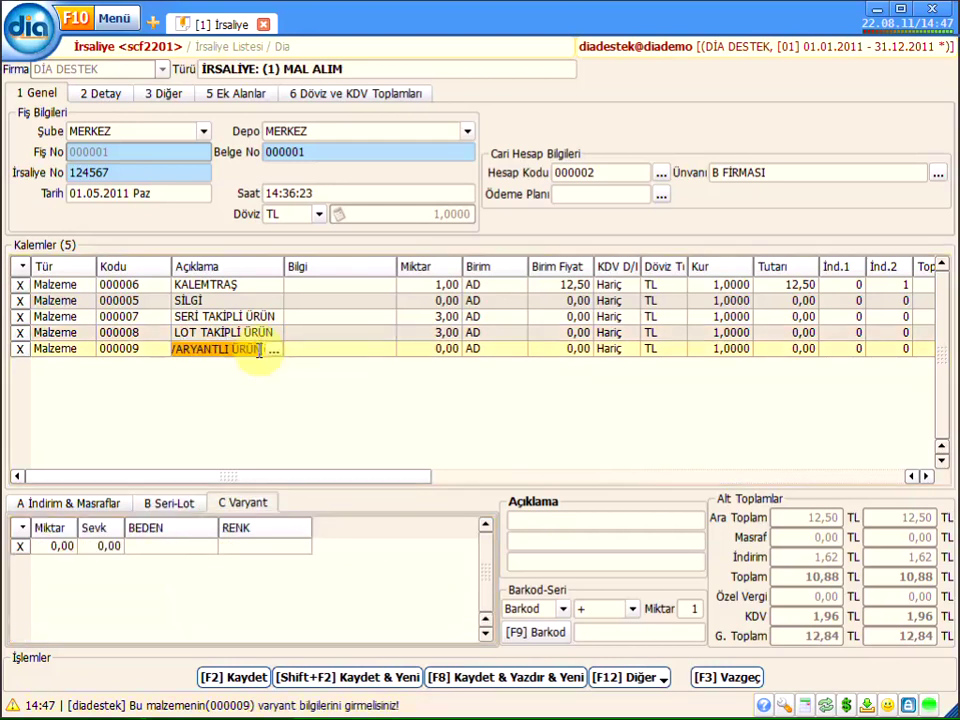
{"action": "key", "text": "Return"}
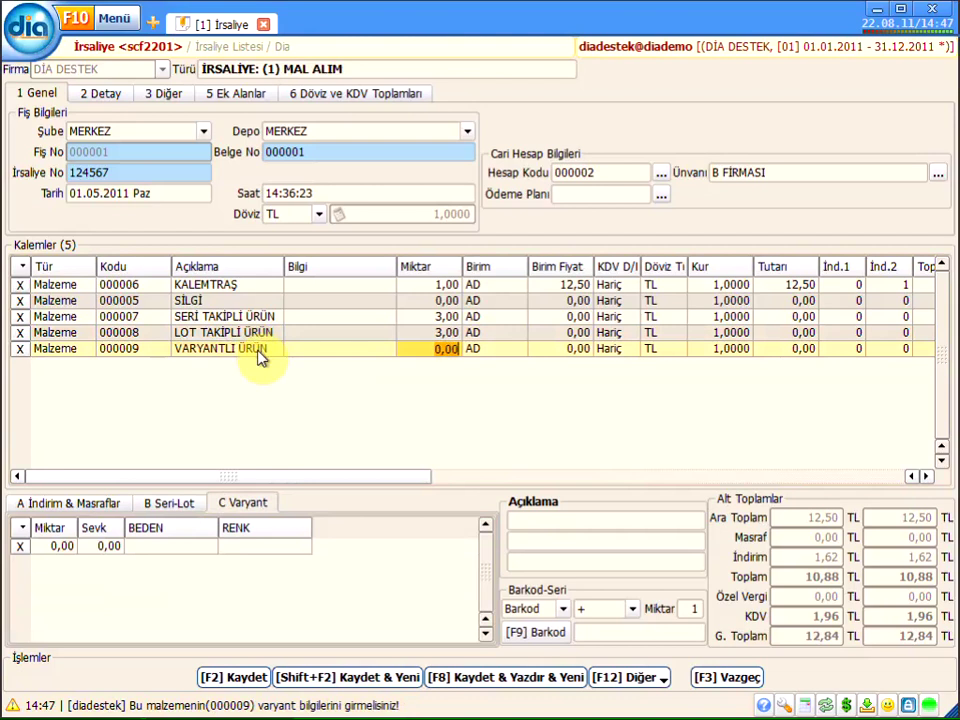
{"action": "type", "text": "23"}
{"action": "key", "text": "BackSpace"}
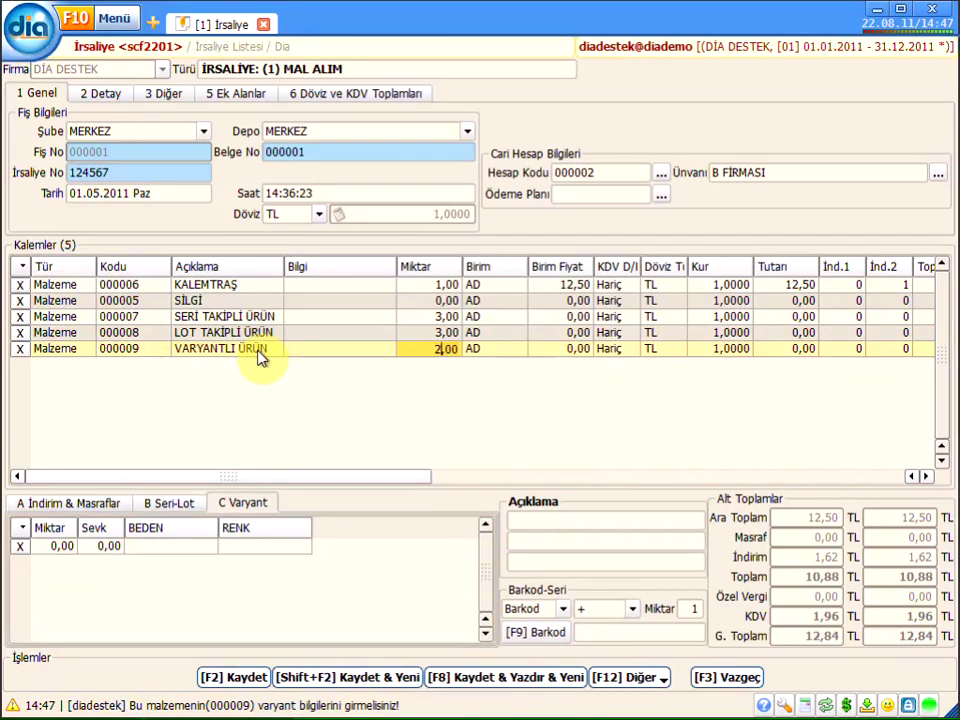
{"action": "key", "text": "Return"}
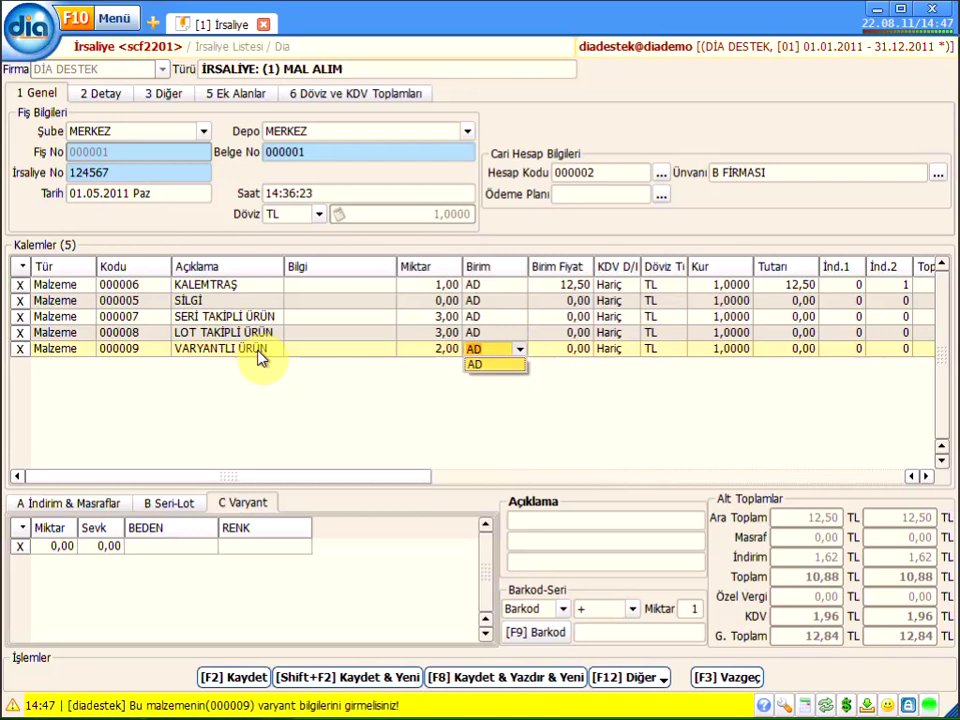
{"action": "key", "text": "Return"}
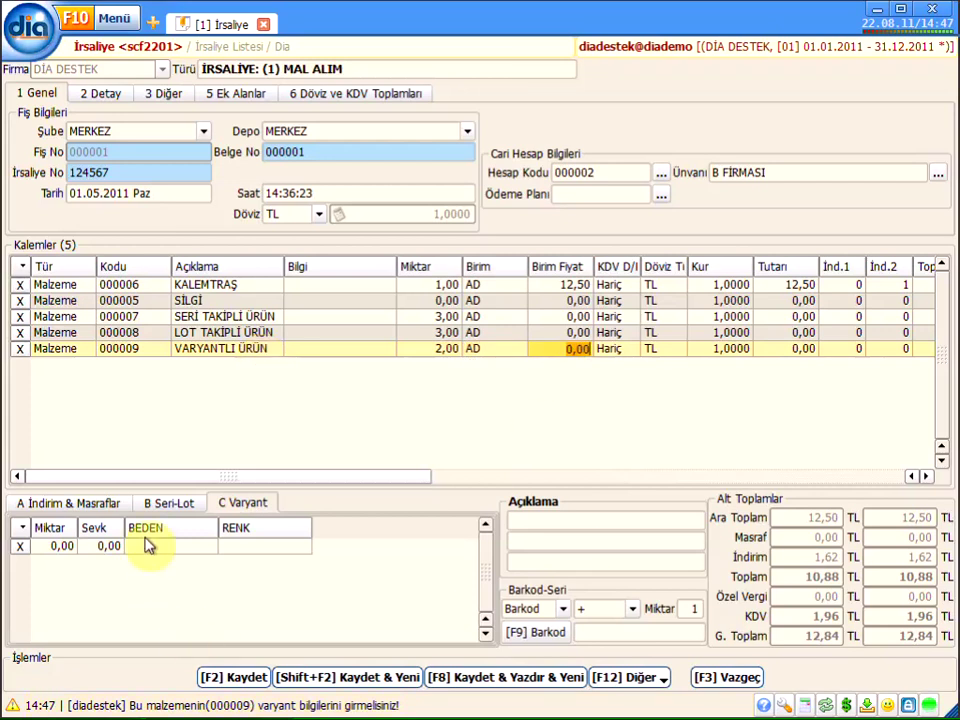
- Enter the first variant of VARYANTLI ÜRÜN with quantity 1, BEDEN L-LARGE and RENK K-KIRMIZI
{"action": "left_click", "coordinate": [55, 558]}
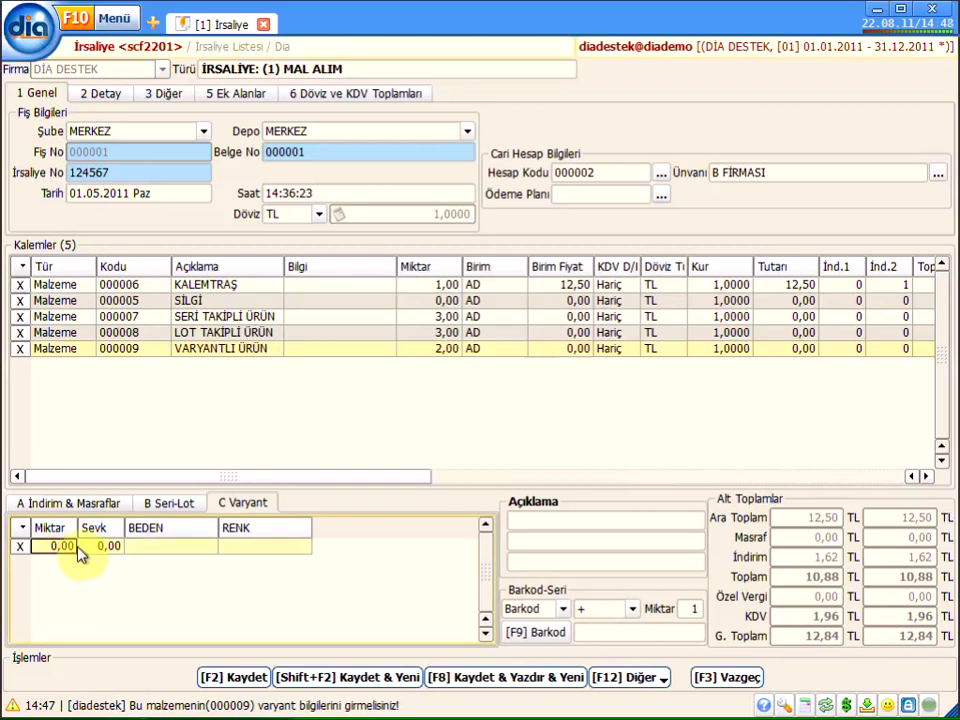
{"action": "type", "text": "1"}
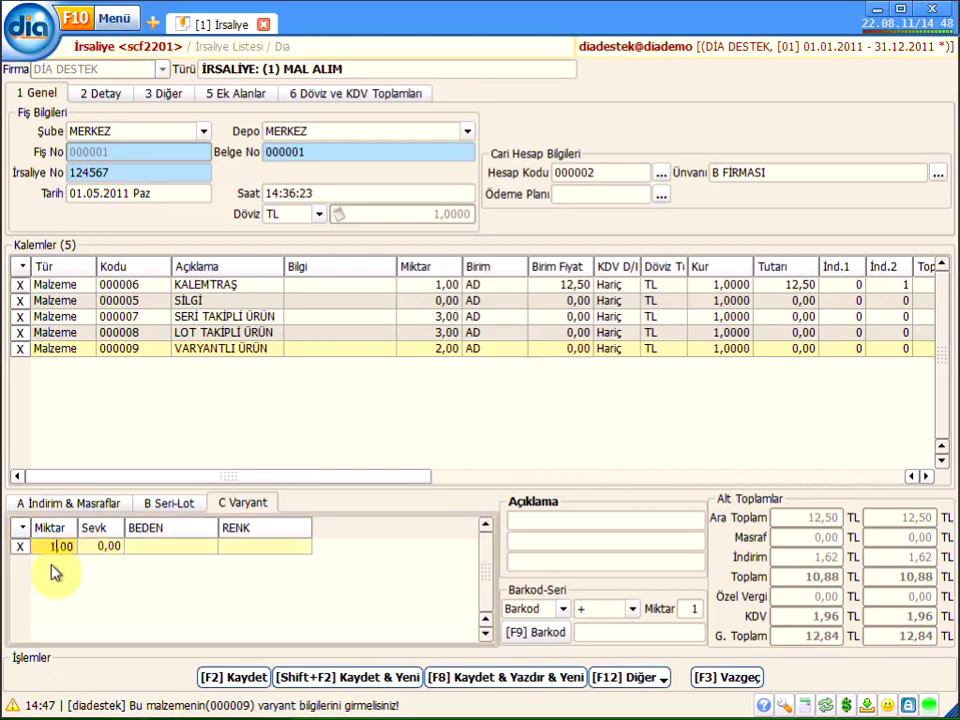
{"action": "key", "text": "Tab"}
{"action": "key", "text": "Down"}
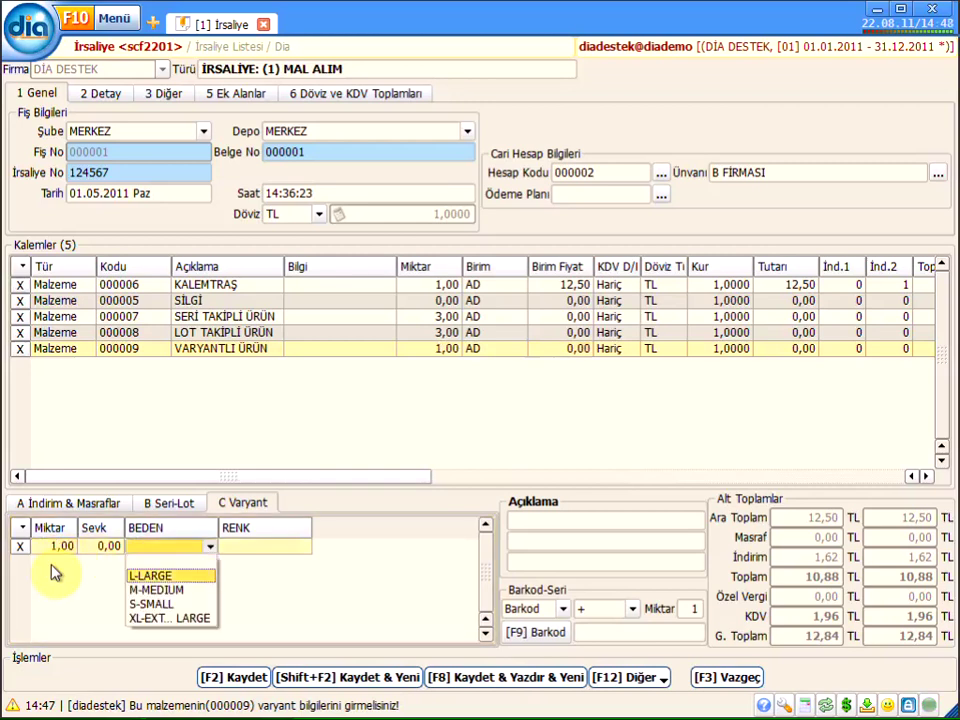
{"action": "key", "text": "Tab"}
{"action": "key", "text": "Down"}
{"action": "key", "text": "Tab"}
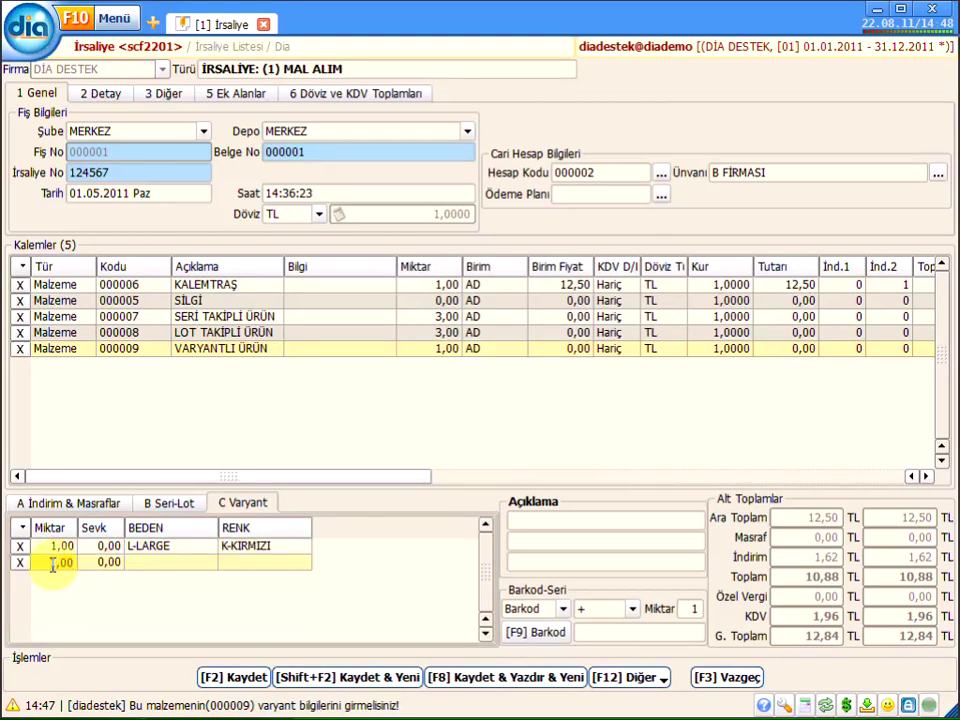
- Add a second variant of VARYANTLI ÜRÜN with quantity 1, M-MEDIUM and S-SİYAH, and remove the empty third variant row
{"action": "key", "text": "Tab"}
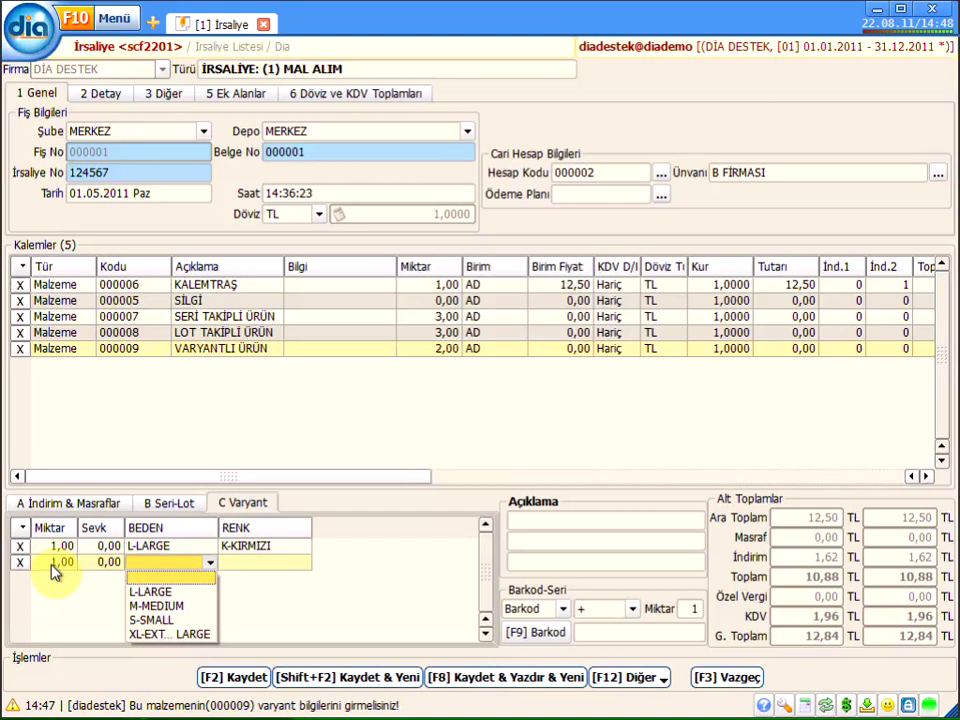
{"action": "key", "text": "Down"}
{"action": "key", "text": "Down"}
{"action": "key", "text": "Tab"}
{"action": "key", "text": "Down"}
{"action": "key", "text": "Down"}
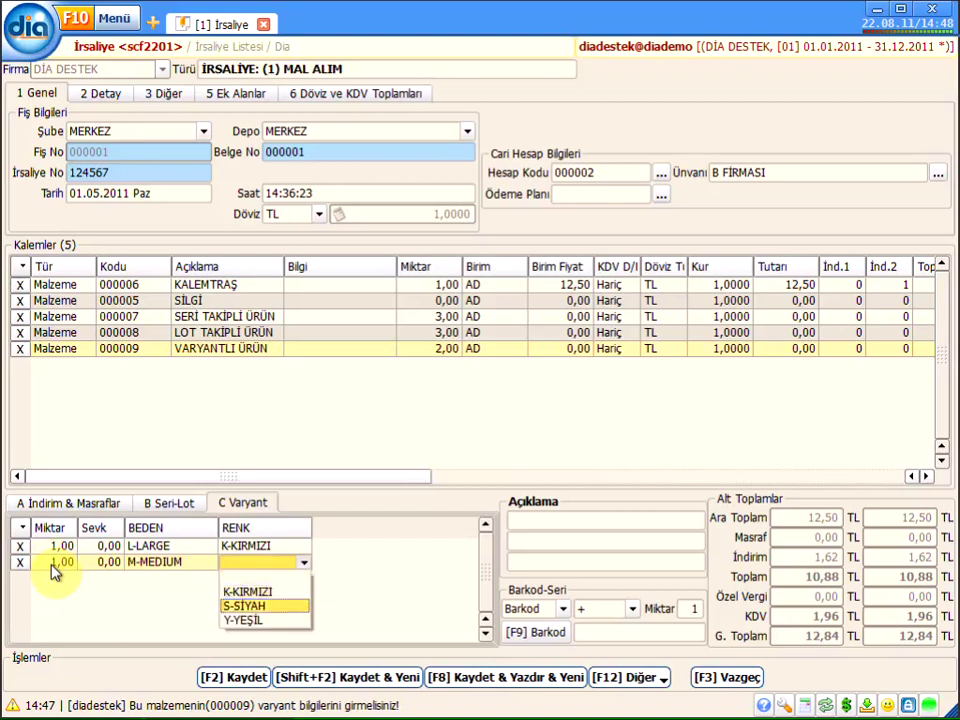
{"action": "key", "text": "Tab"}
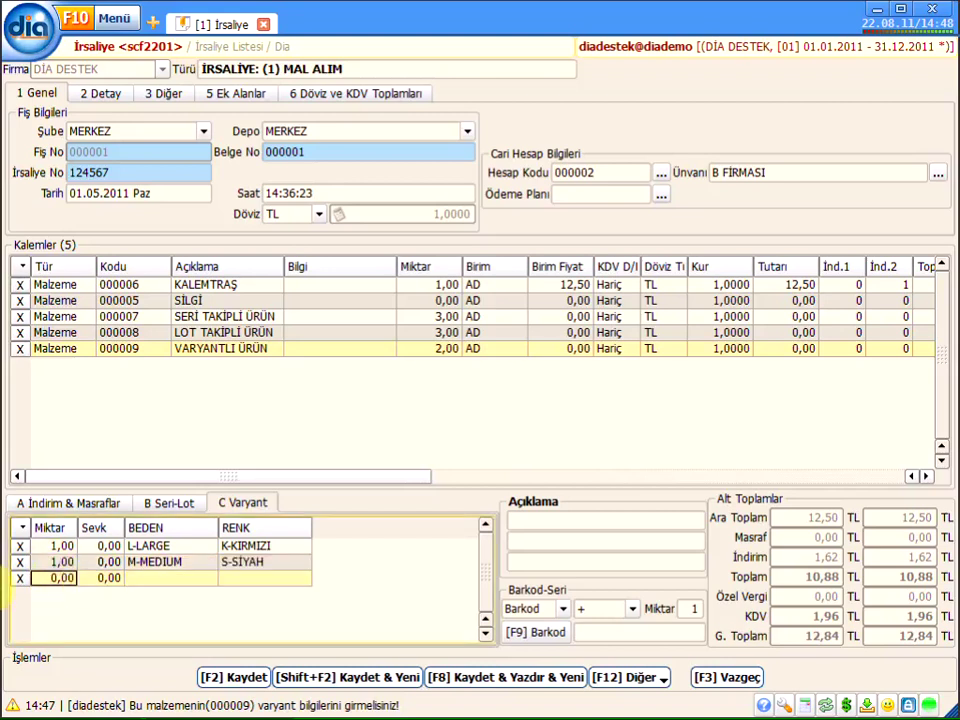
{"action": "left_click", "coordinate": [19, 578]}
{"action": "left_click", "coordinate": [255, 356]}
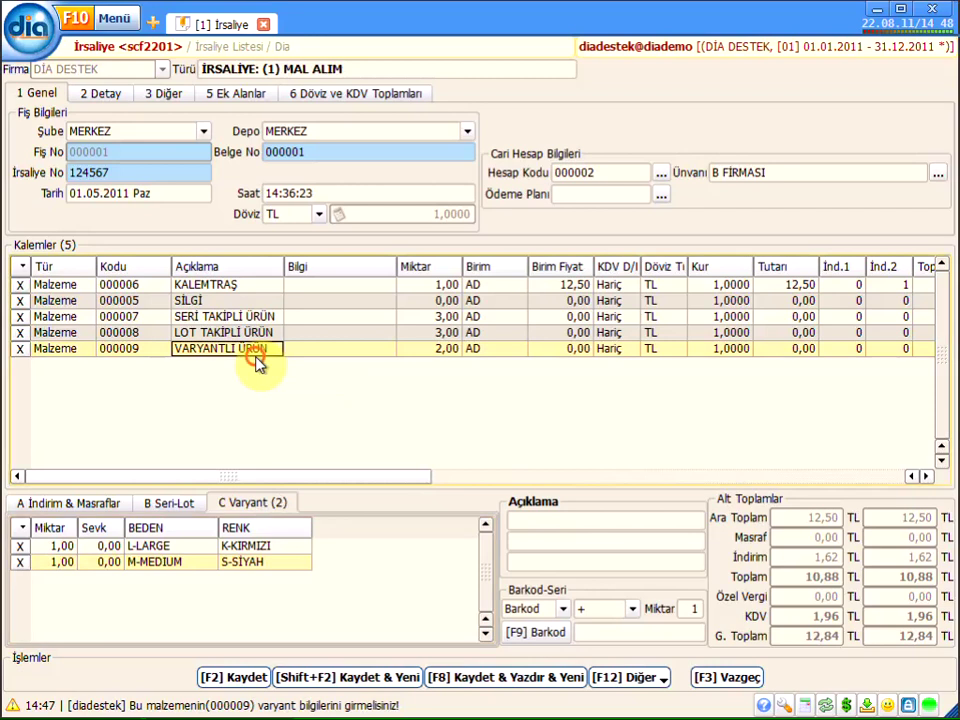
{"action": "left_click", "coordinate": [447, 356]}
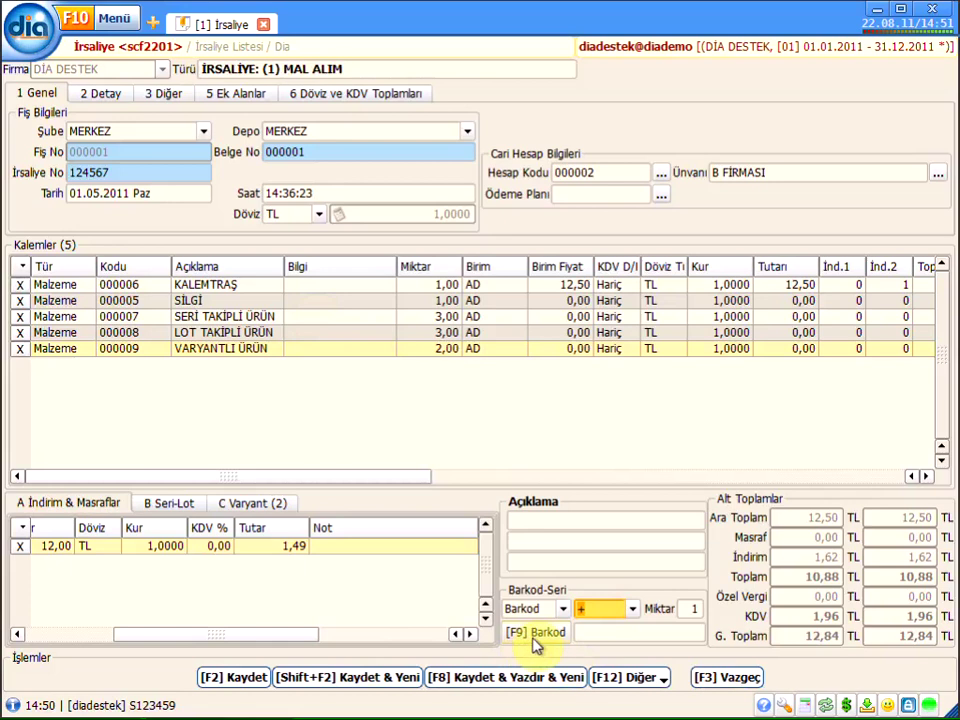
- Add DEFTER to the item lines through the barcode entry with quantity 1
{"action": "left_click", "coordinate": [593, 633]}
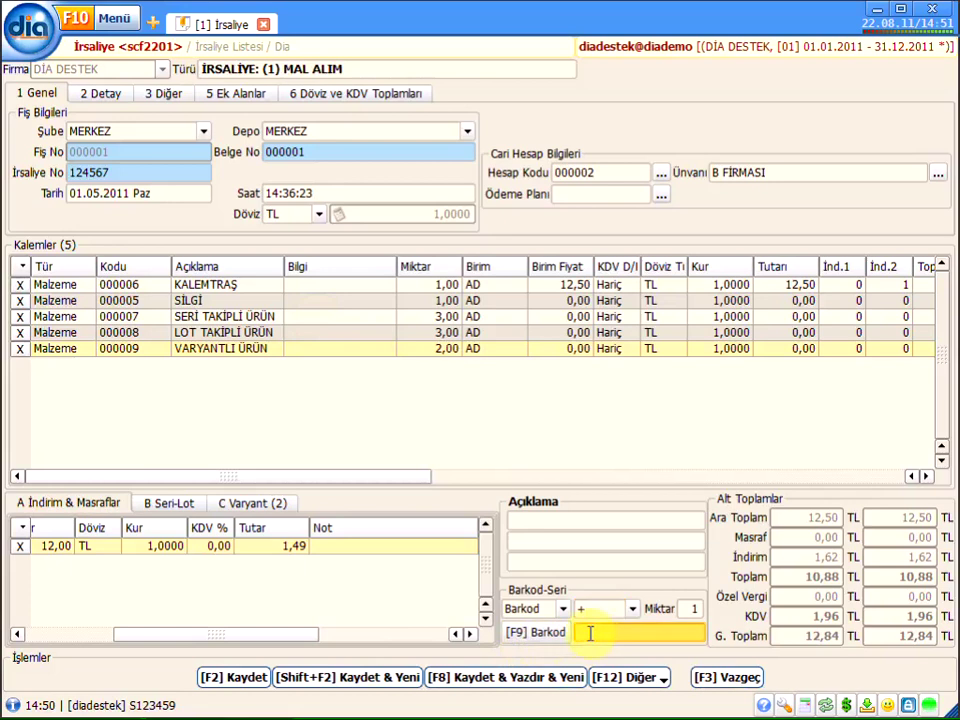
{"action": "type", "text": "DE"}
{"action": "key", "text": "Return"}
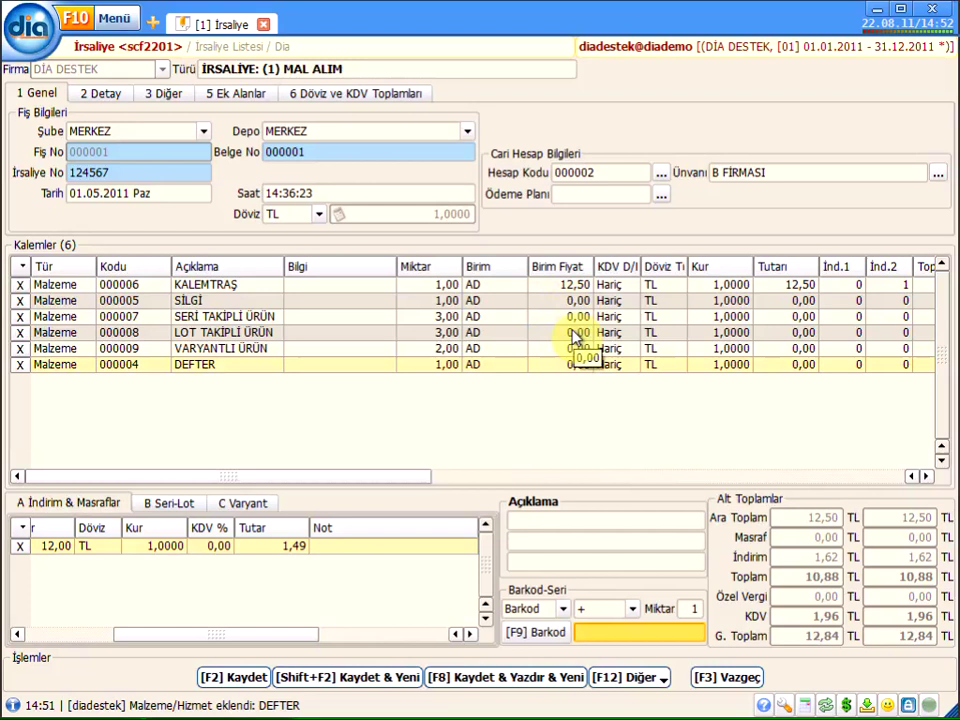
- Review the Elemanlar, Özel Kod 1, Özel Kod 2 and Yetki Kodu fields in the delivery note's details
{"action": "left_click", "coordinate": [100, 95]}
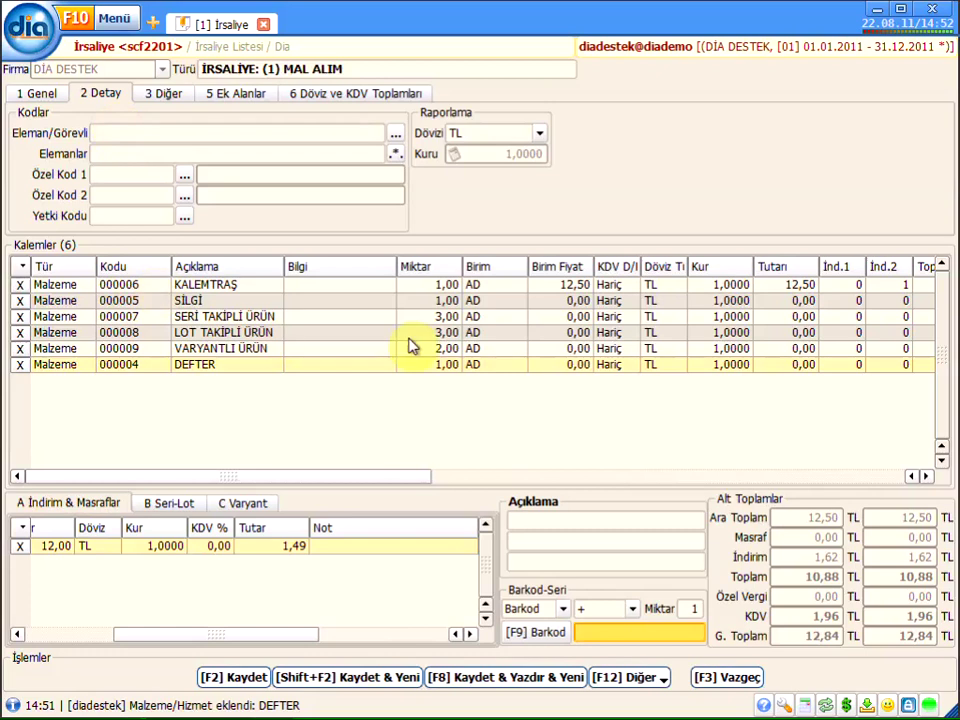
{"action": "left_click", "coordinate": [304, 155]}
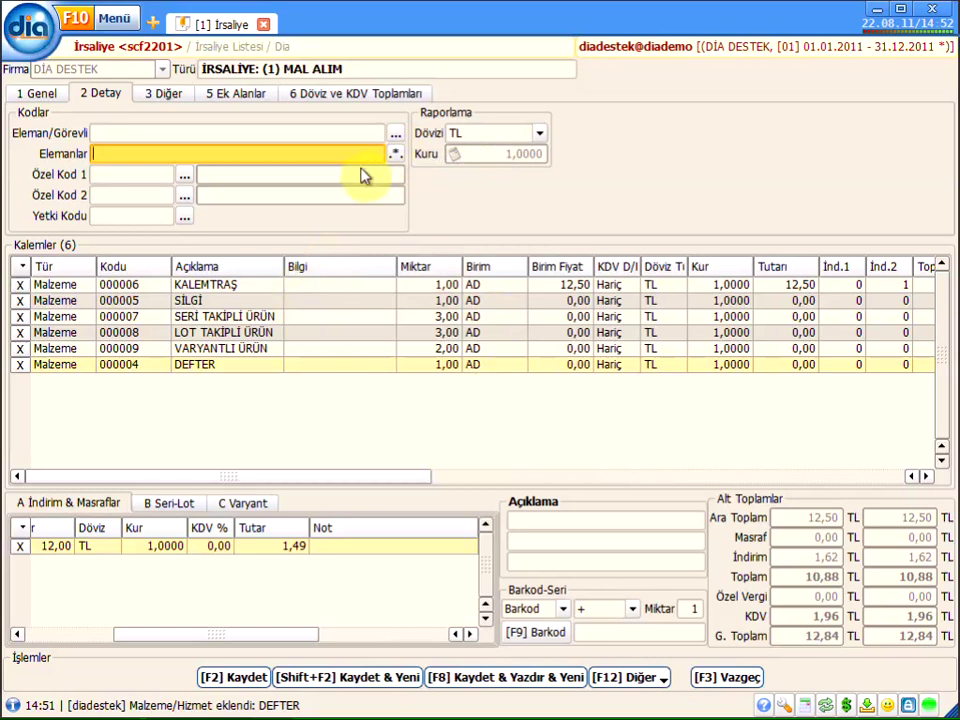
{"action": "left_click", "coordinate": [122, 178]}
{"action": "left_click", "coordinate": [116, 196]}
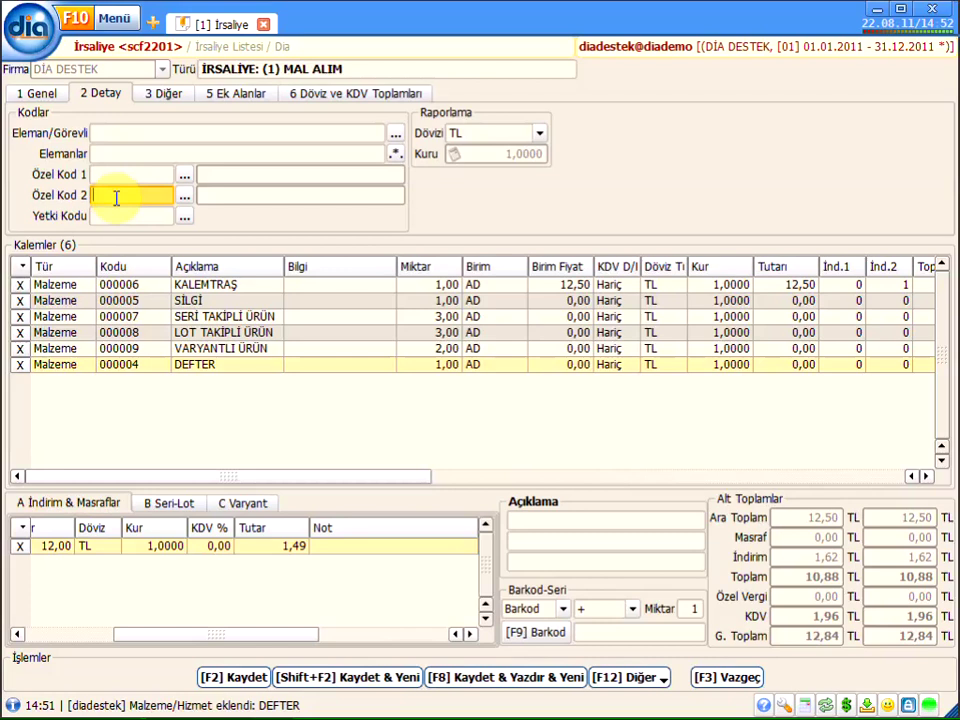
{"action": "left_click", "coordinate": [106, 216]}
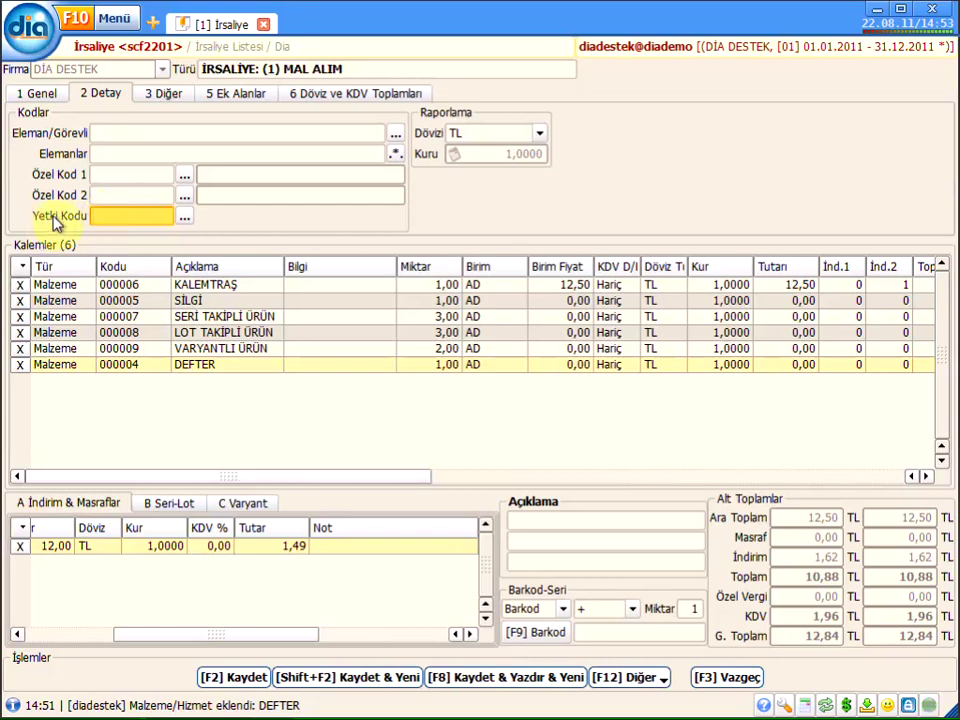
{"action": "left_click", "coordinate": [172, 215]}
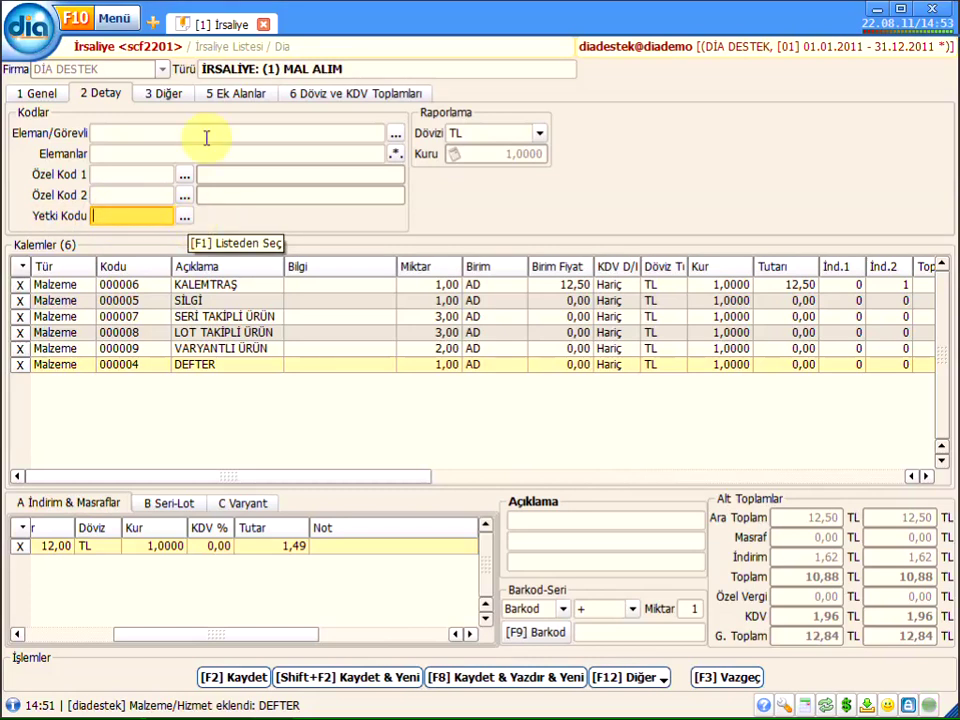
- Set the sign of the Toplam KDV adjustment to minus and open its amount for editing
{"action": "left_click", "coordinate": [161, 96]}
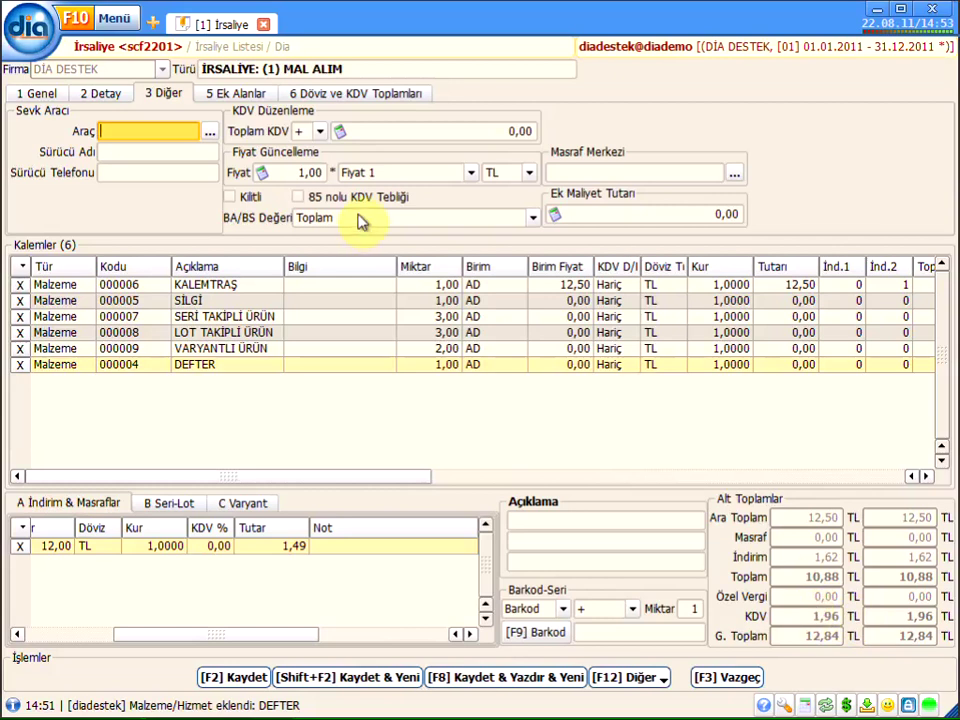
{"action": "left_click", "coordinate": [320, 131]}
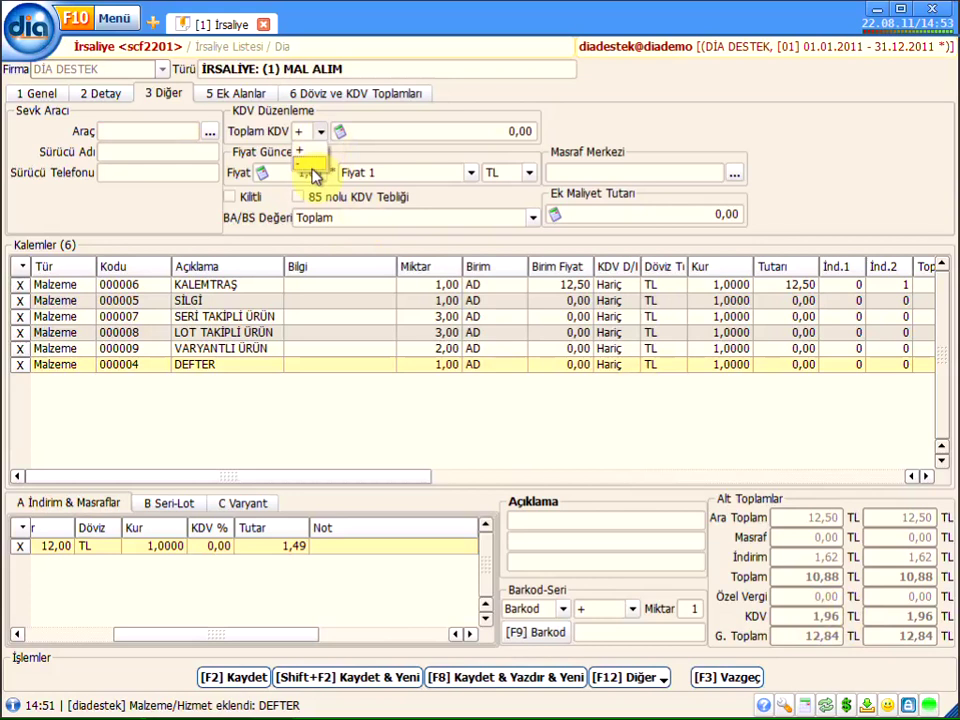
{"action": "left_click", "coordinate": [315, 162]}
{"action": "left_click", "coordinate": [454, 128]}
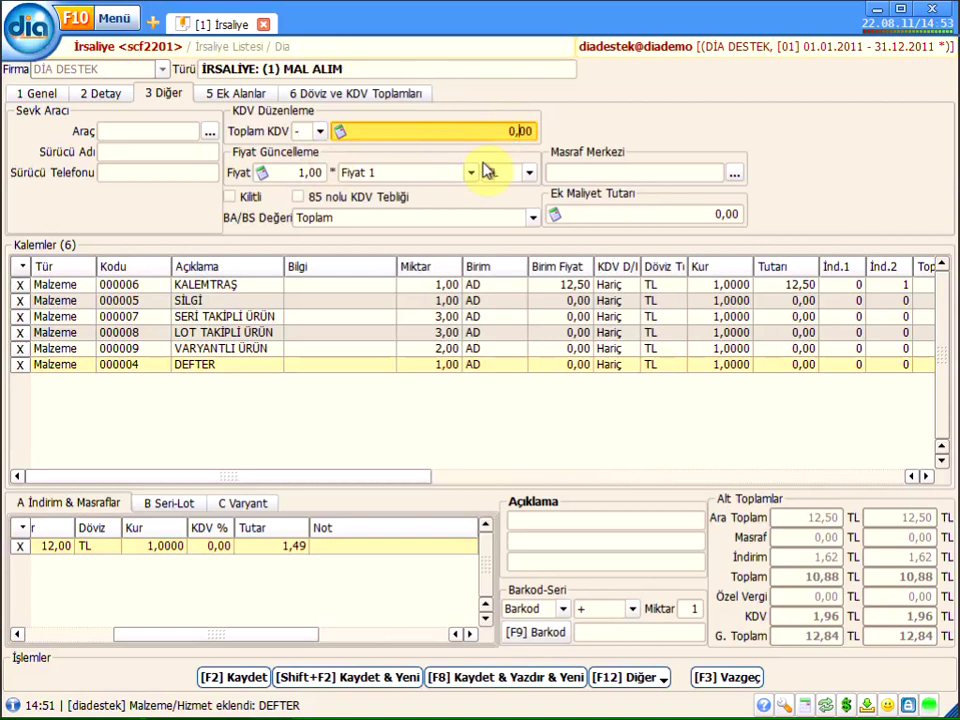
- Set the Toplam KDV adjustment to 0,01 and update the prices of all item lines from Fiyat 1
{"action": "type", "text": "1"}
{"action": "key", "text": "Tab"}
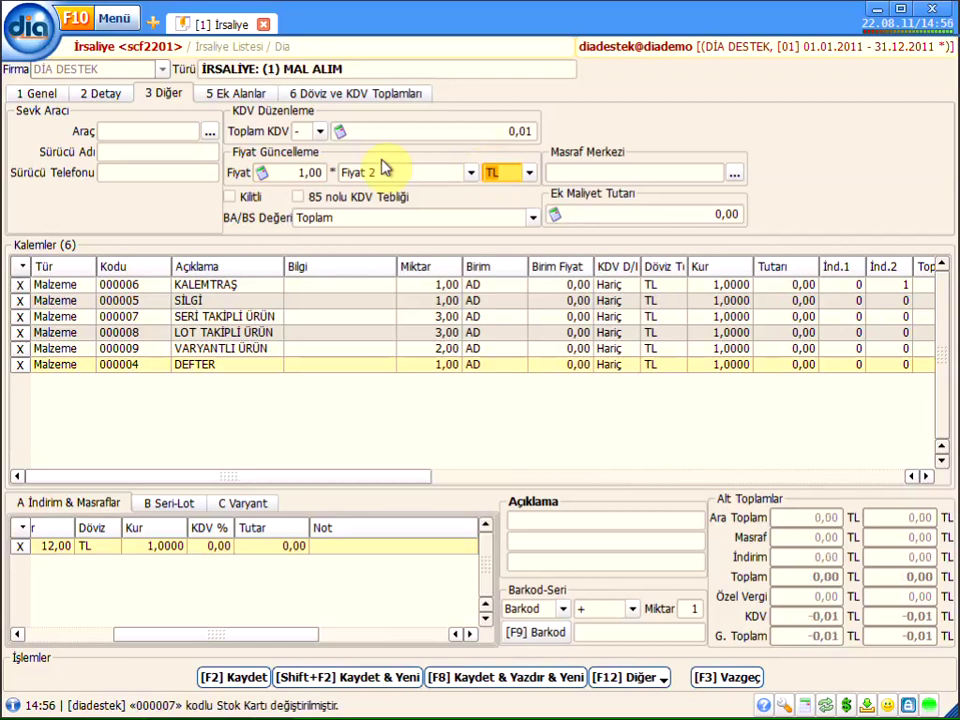
{"action": "scroll", "coordinate": [377, 171], "scroll_direction": "down", "scroll_amount": 1}
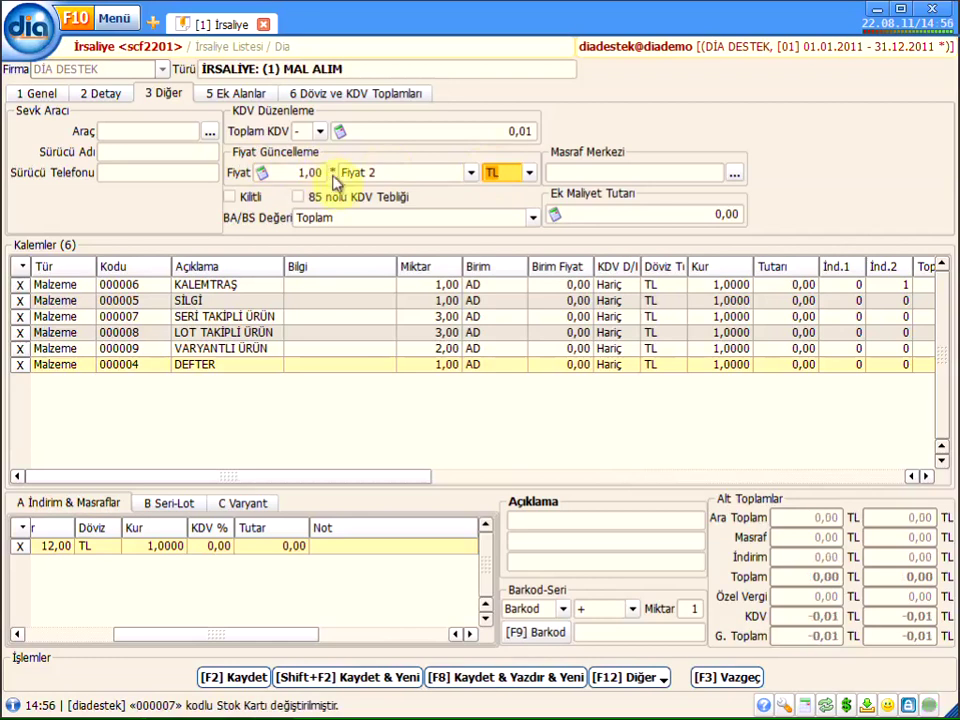
{"action": "left_click", "coordinate": [472, 177]}
{"action": "left_click", "coordinate": [394, 191]}
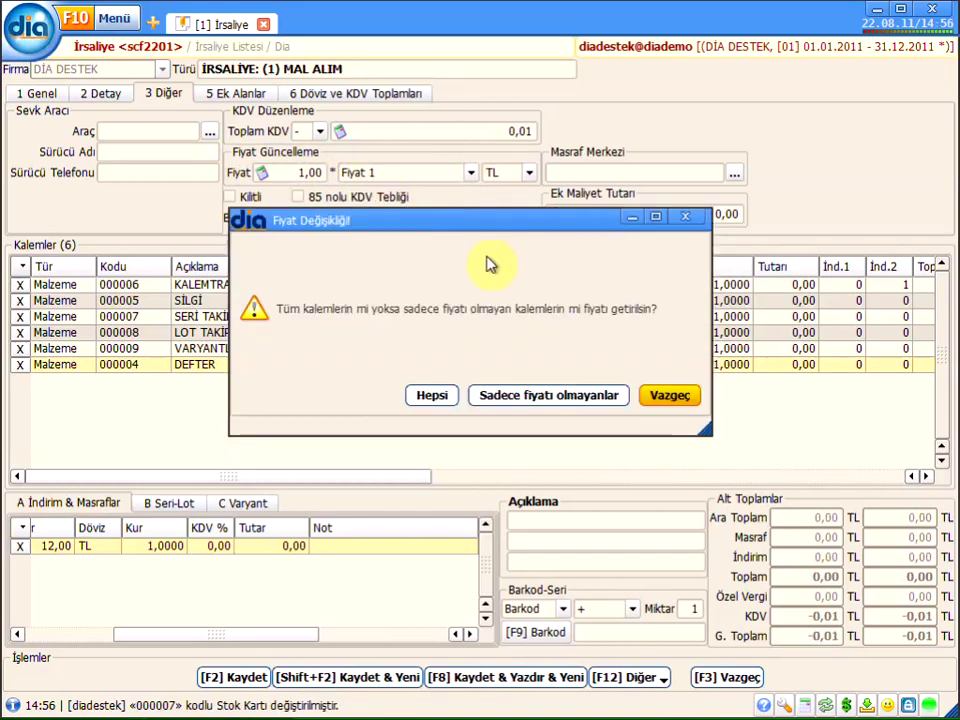
{"action": "left_click", "coordinate": [433, 399]}
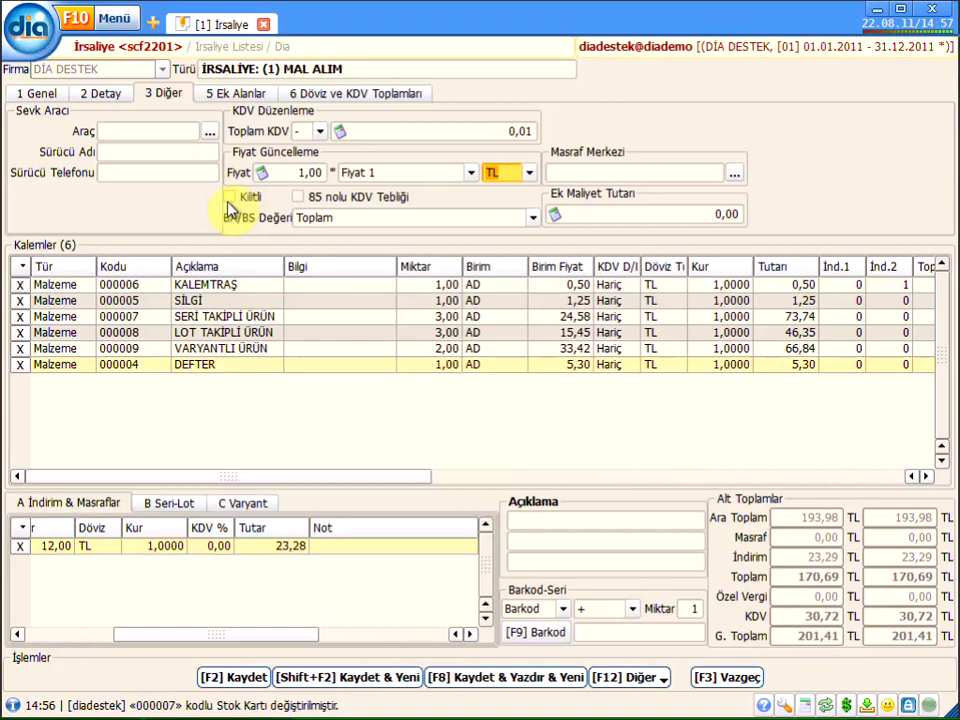
- Review the delivery note's additional fields, its currency and KDV totals, and the other available operations, including Fiş Malzemelerini Aktar
{"action": "left_click", "coordinate": [239, 100]}
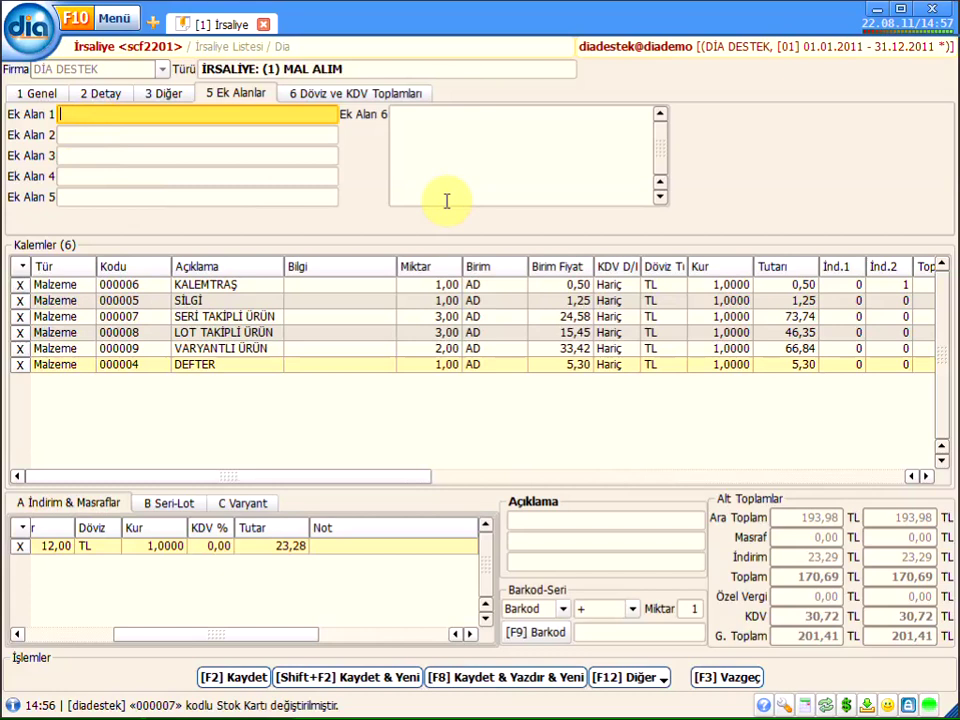
{"action": "left_click", "coordinate": [320, 99]}
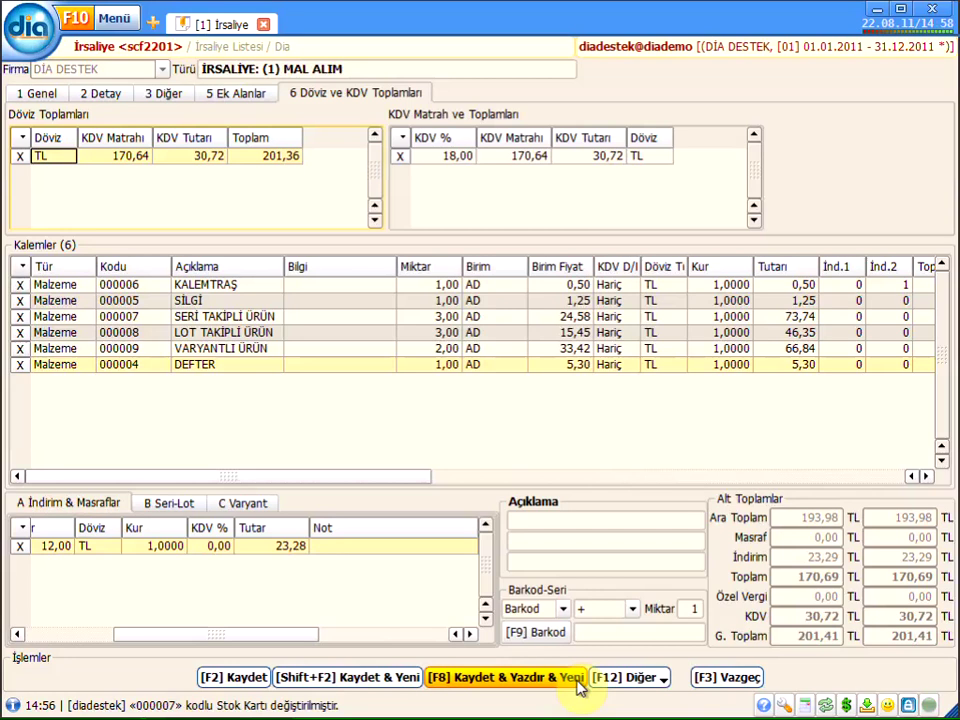
{"action": "left_click", "coordinate": [642, 682]}
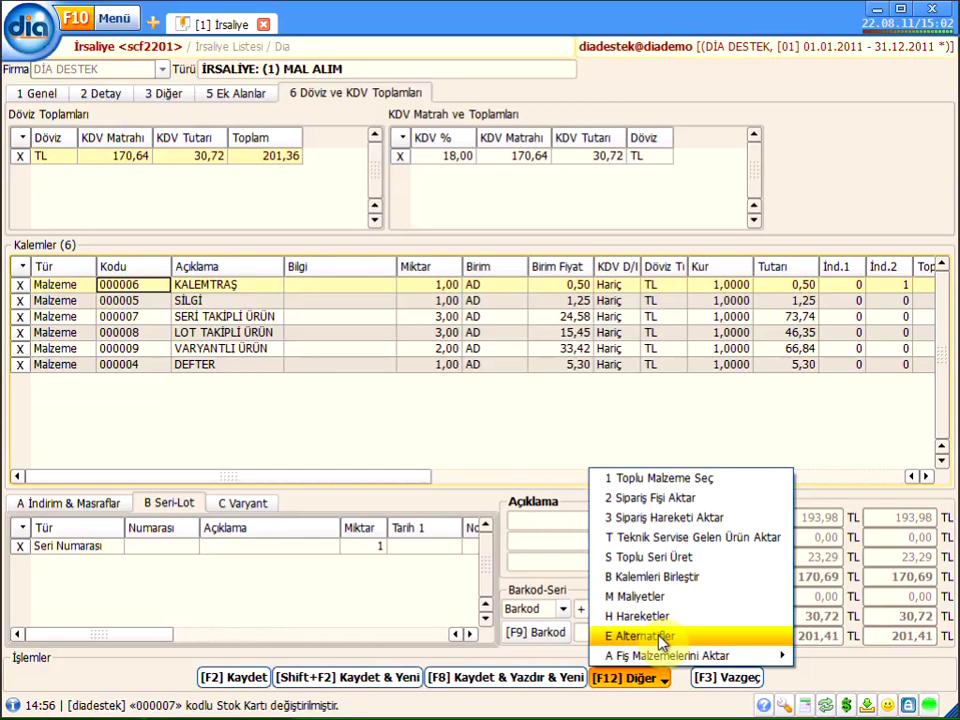
{"action": "mouse_move", "coordinate": [670, 658]}
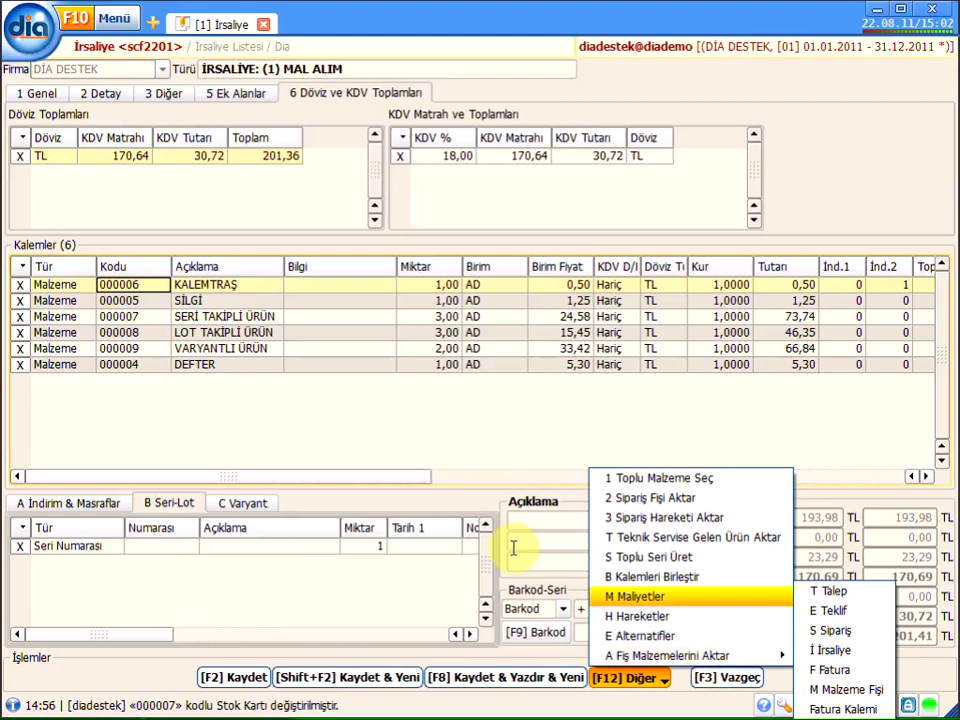
{"action": "left_click", "coordinate": [452, 423]}
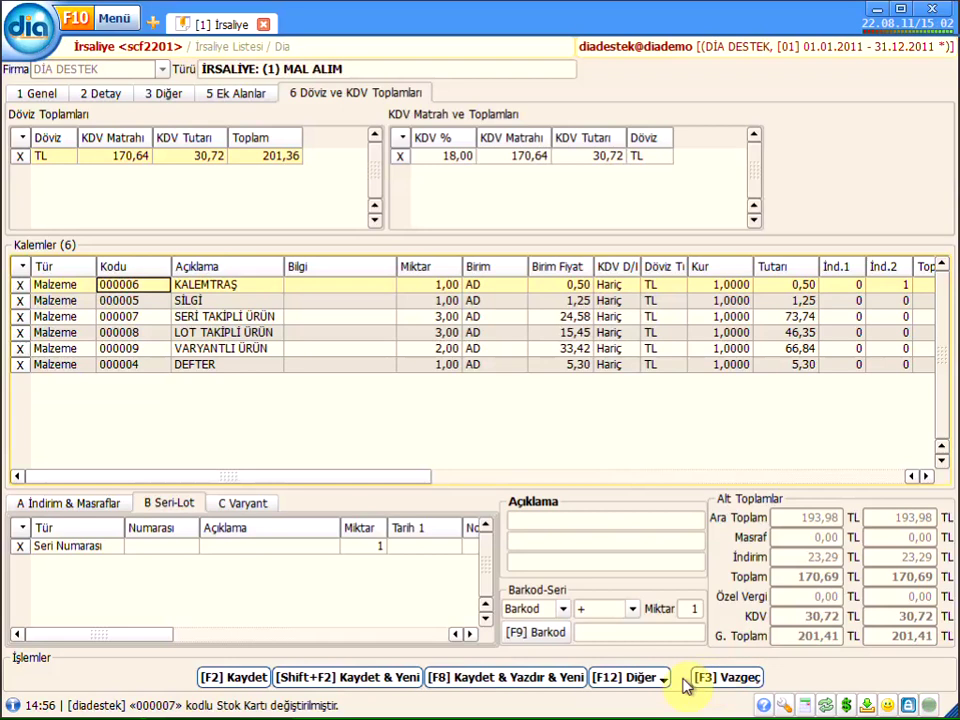
- Save the delivery note and select its B FİRMASI record in the delivery note list
{"action": "left_click", "coordinate": [228, 679]}
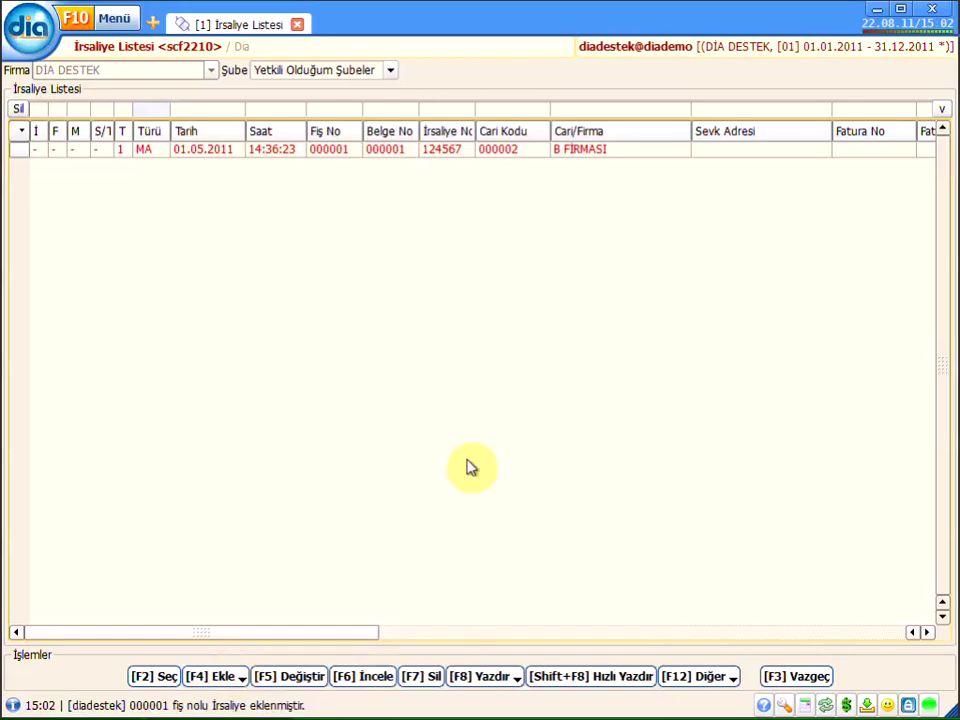
{"action": "left_click", "coordinate": [276, 153]}
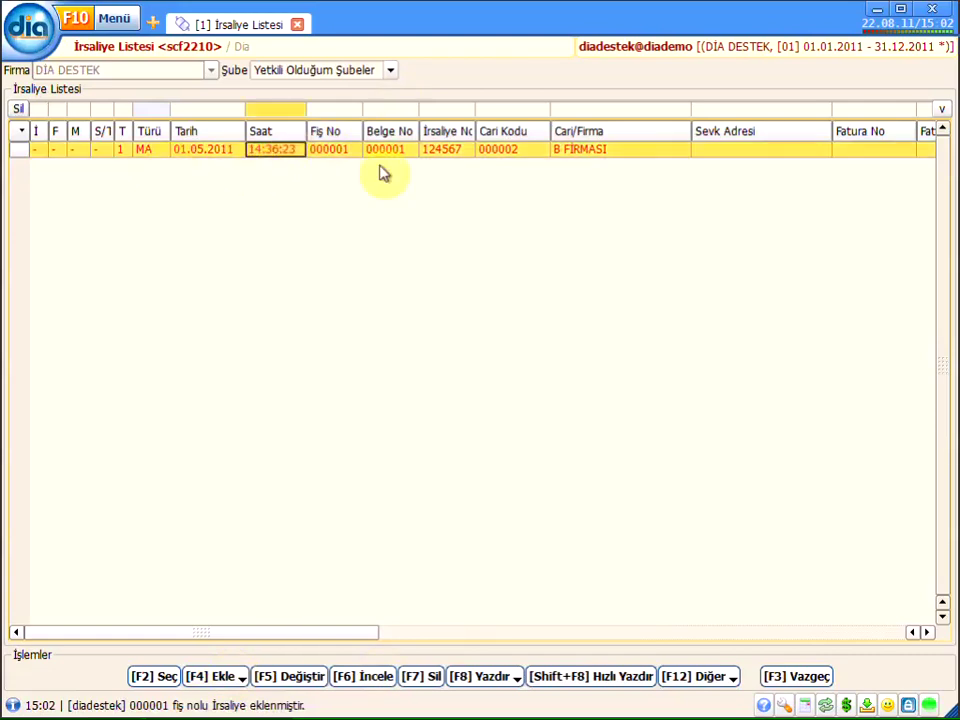